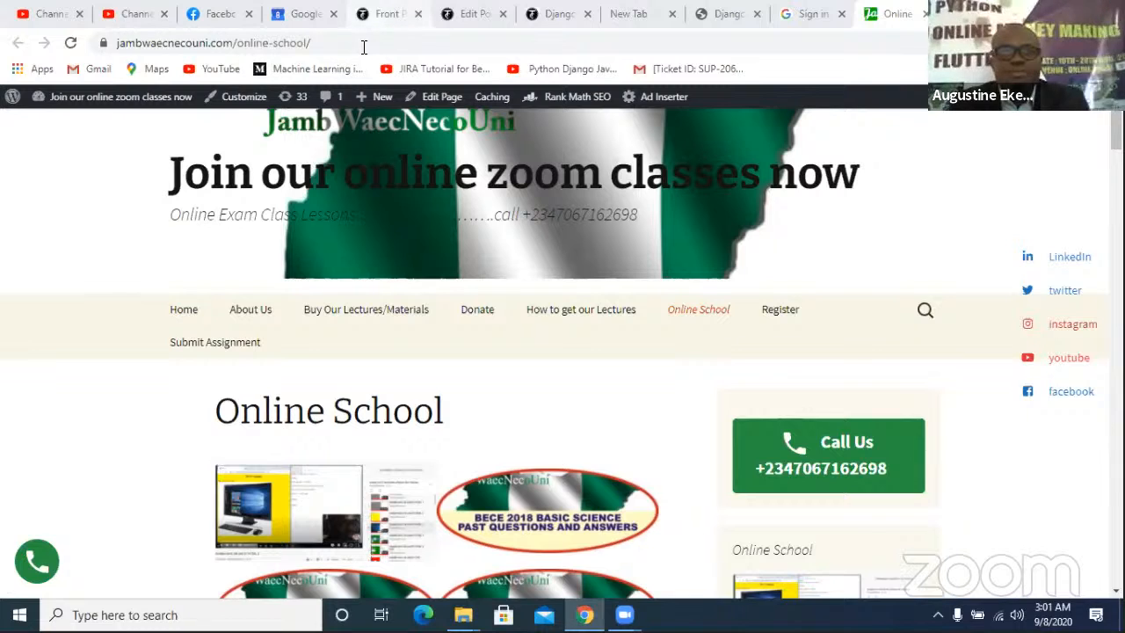
# Step: Review the latest posts and past jobs on the tclassified.com home page
pyautogui.click(374, 14)
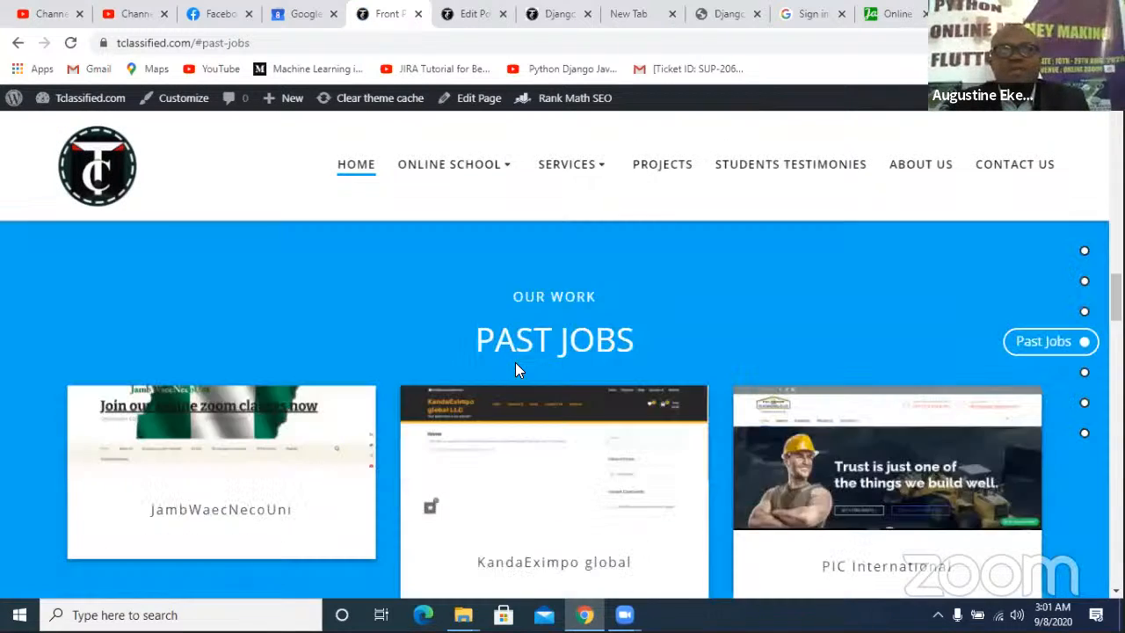
pyautogui.scroll(18, 516, 364)
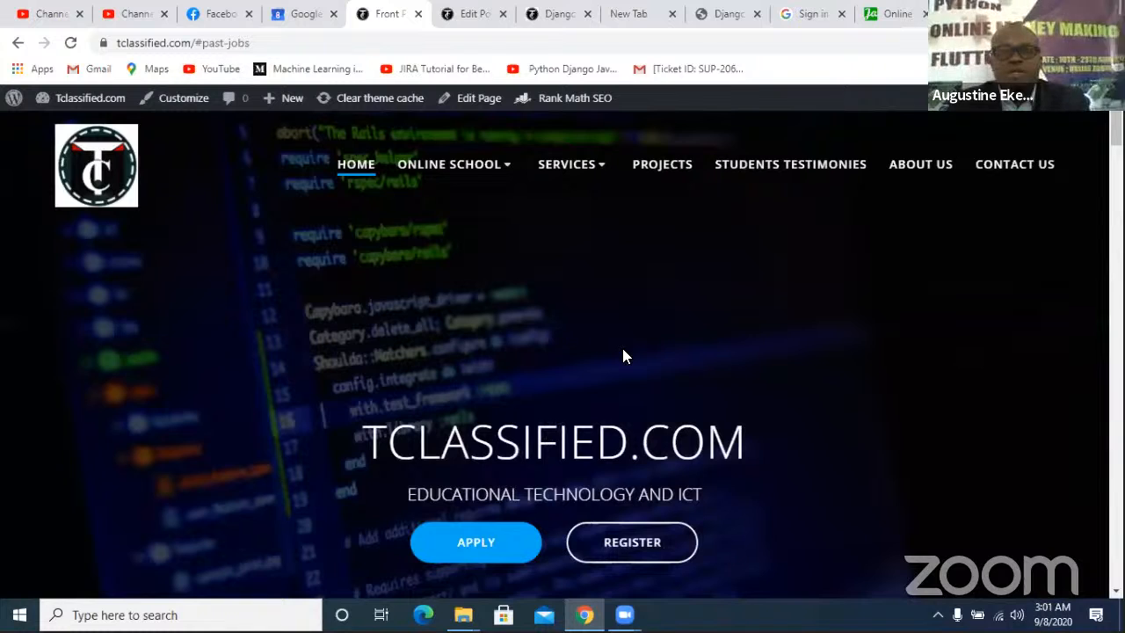
pyautogui.scroll(-4, 623, 349)
pyautogui.scroll(-3, 623, 350)
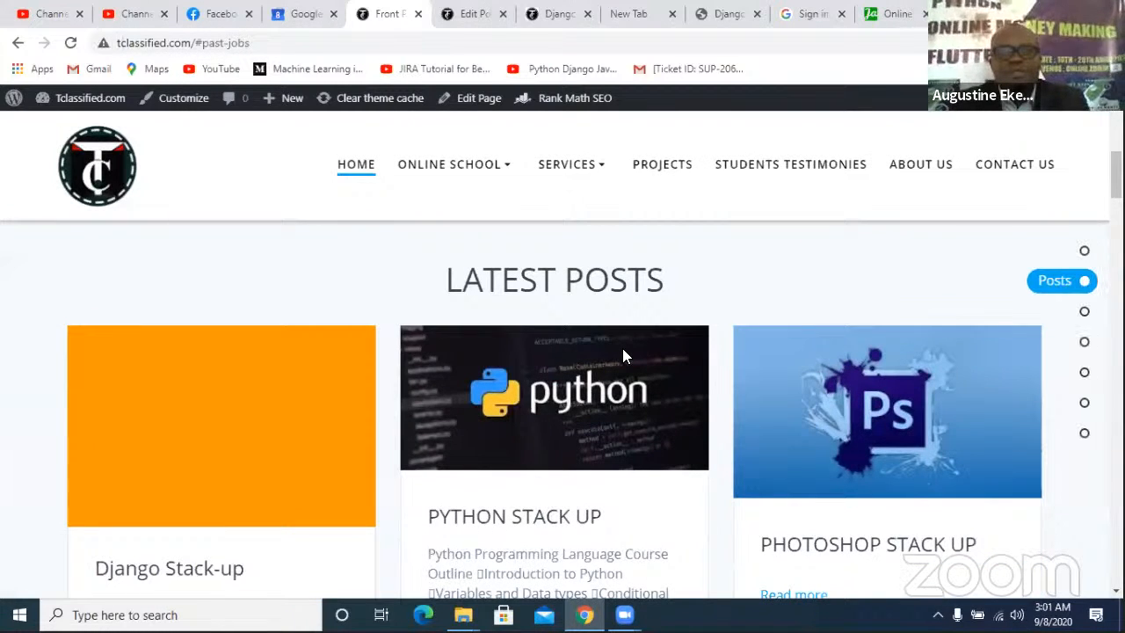
pyautogui.scroll(-2, 622, 349)
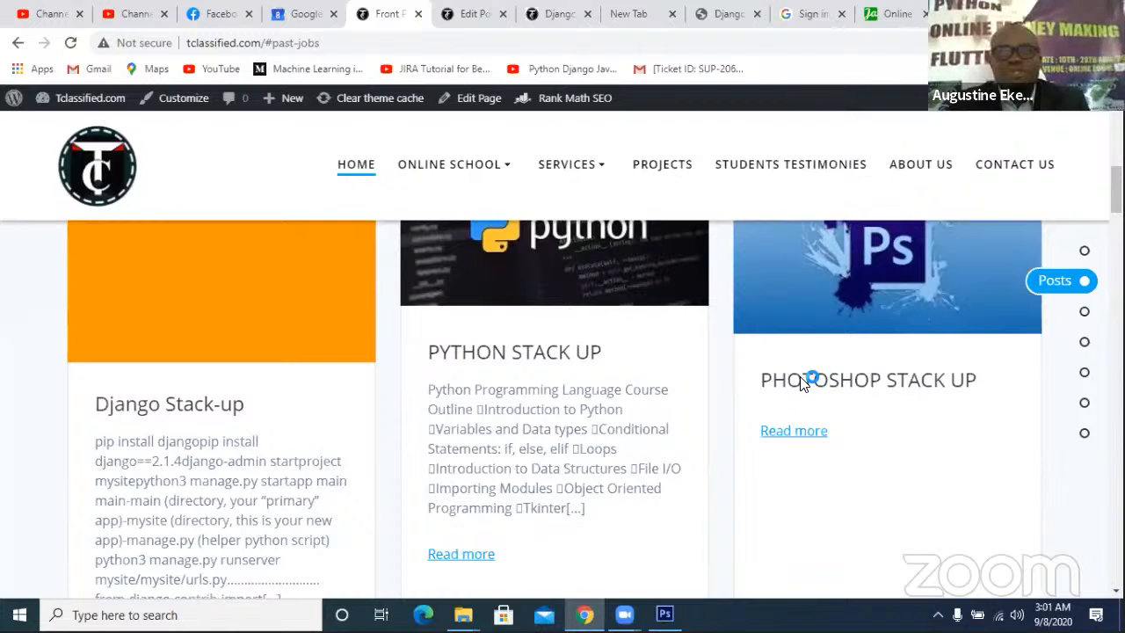
pyautogui.scroll(3, 827, 396)
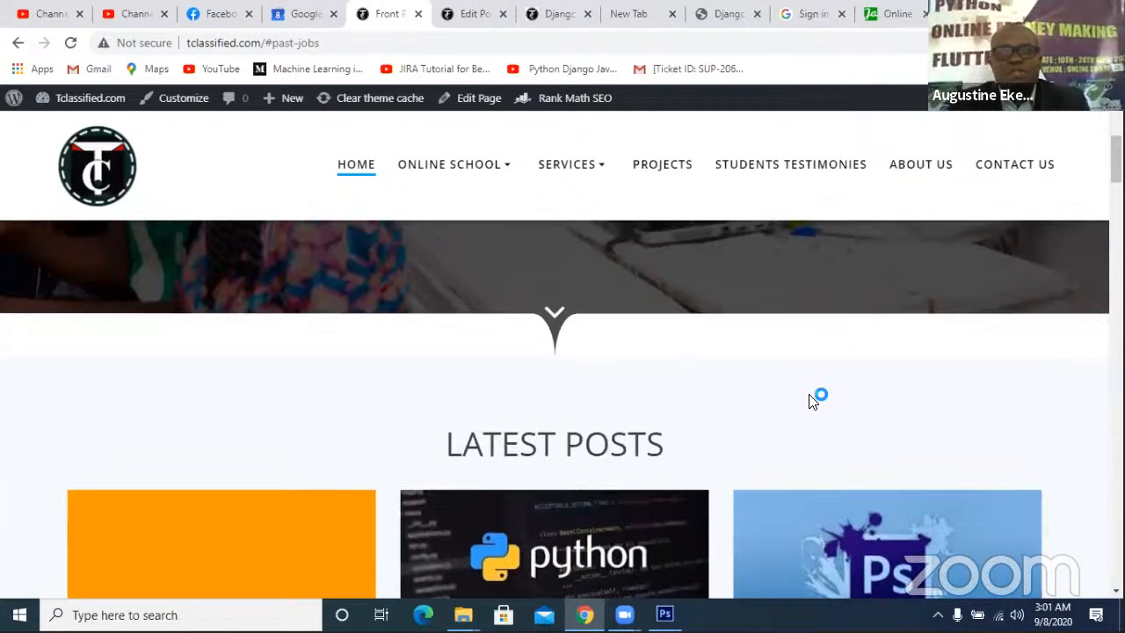
pyautogui.scroll(-3, 813, 400)
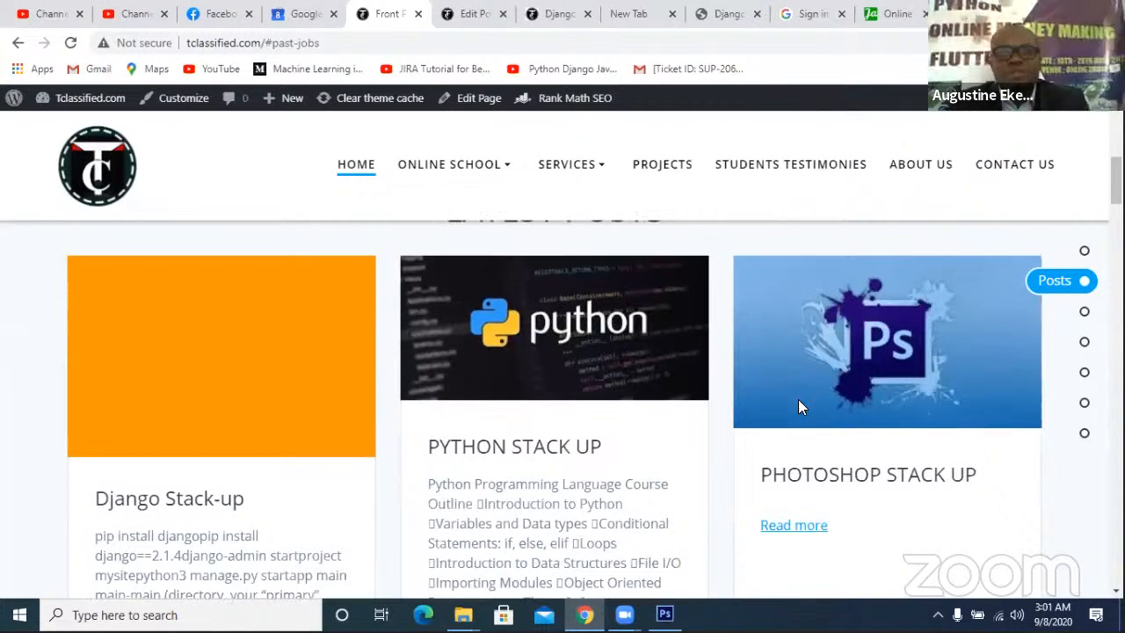
pyautogui.scroll(2, 748, 431)
pyautogui.scroll(-1, 696, 452)
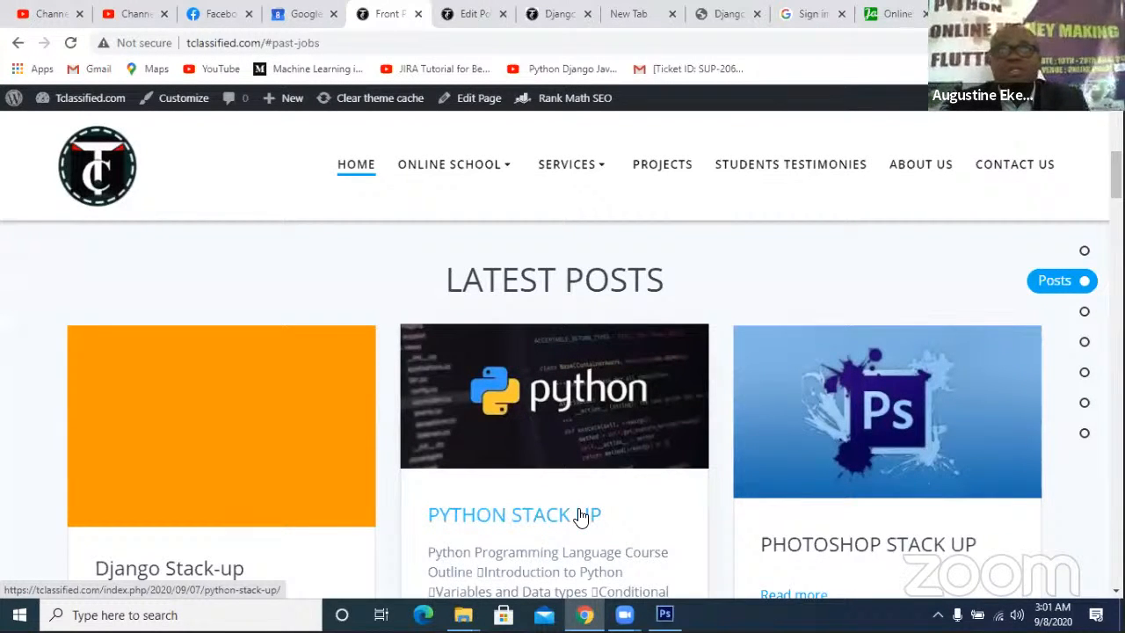
pyautogui.scroll(-2, 580, 517)
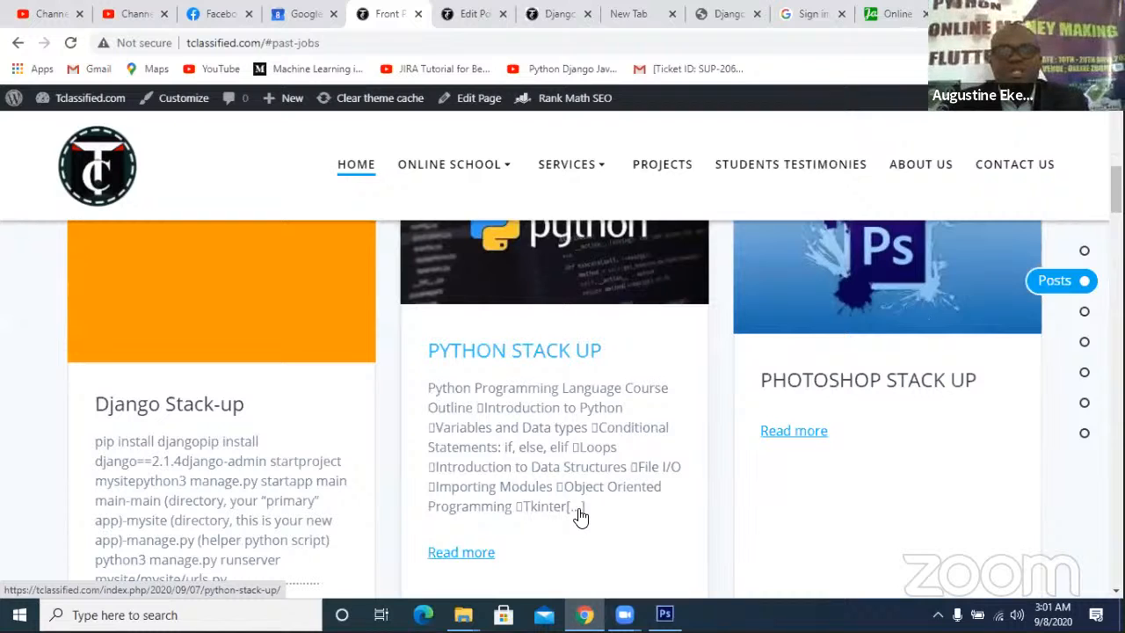
pyautogui.scroll(-1, 580, 517)
pyautogui.scroll(3, 580, 517)
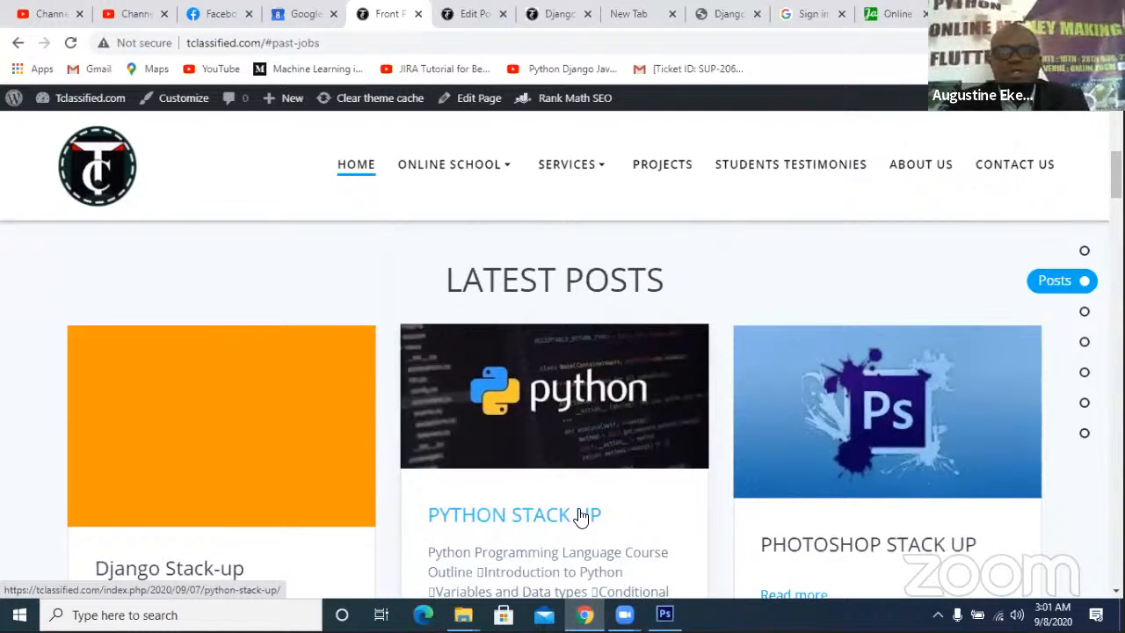
pyautogui.scroll(2, 581, 517)
pyautogui.scroll(-3, 580, 517)
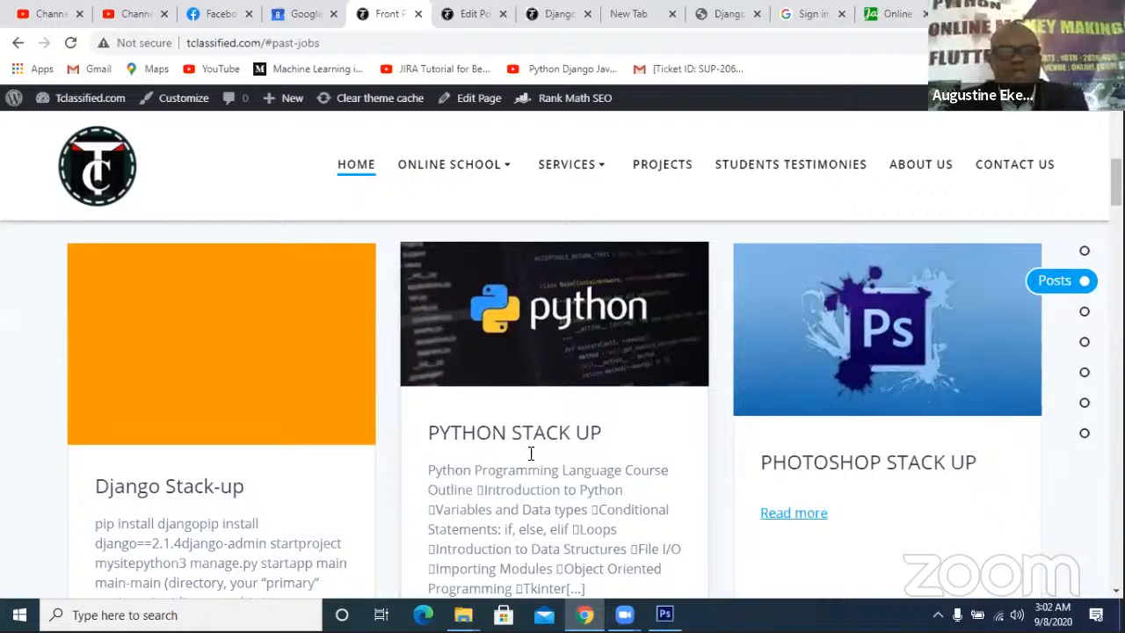
pyautogui.scroll(-3, 271, 509)
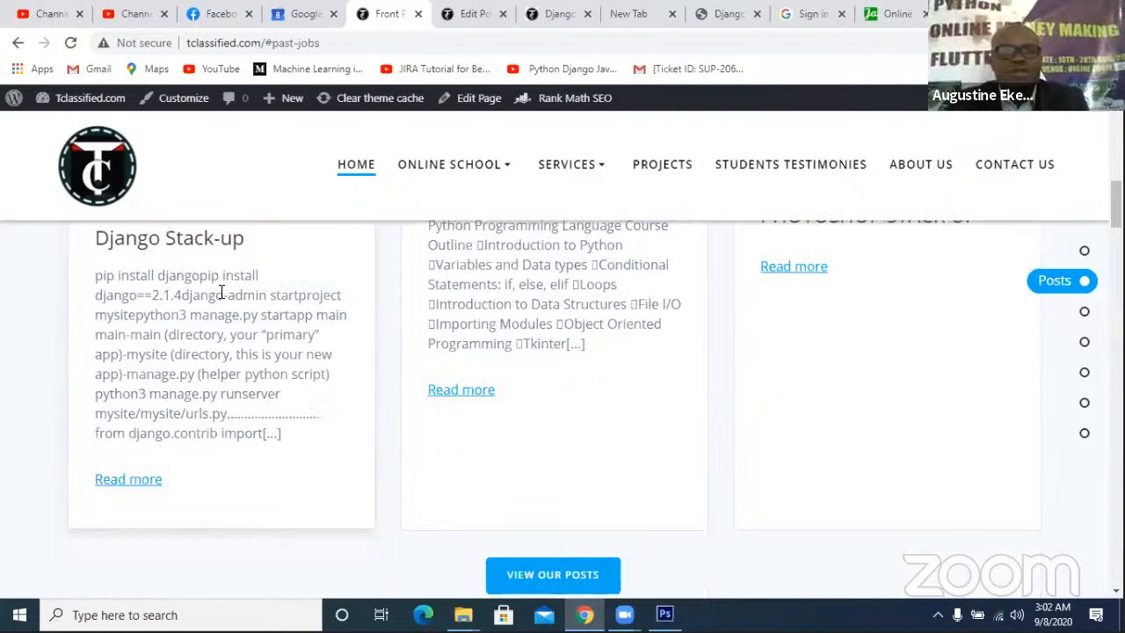
pyautogui.scroll(2, 261, 357)
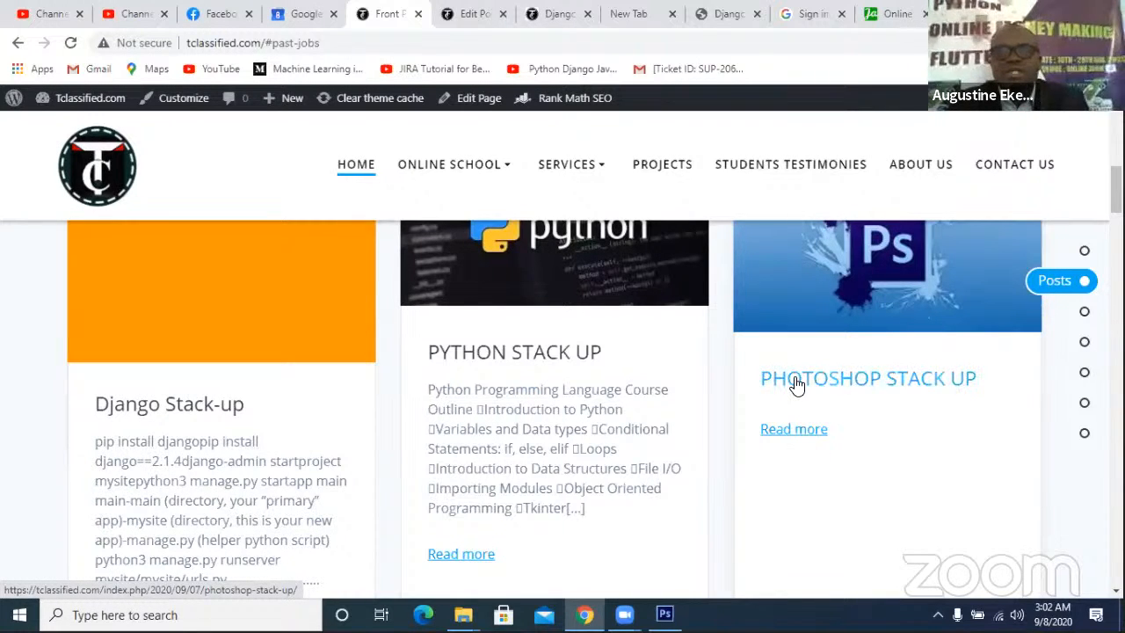
pyautogui.scroll(-3, 590, 418)
pyautogui.scroll(-4, 591, 418)
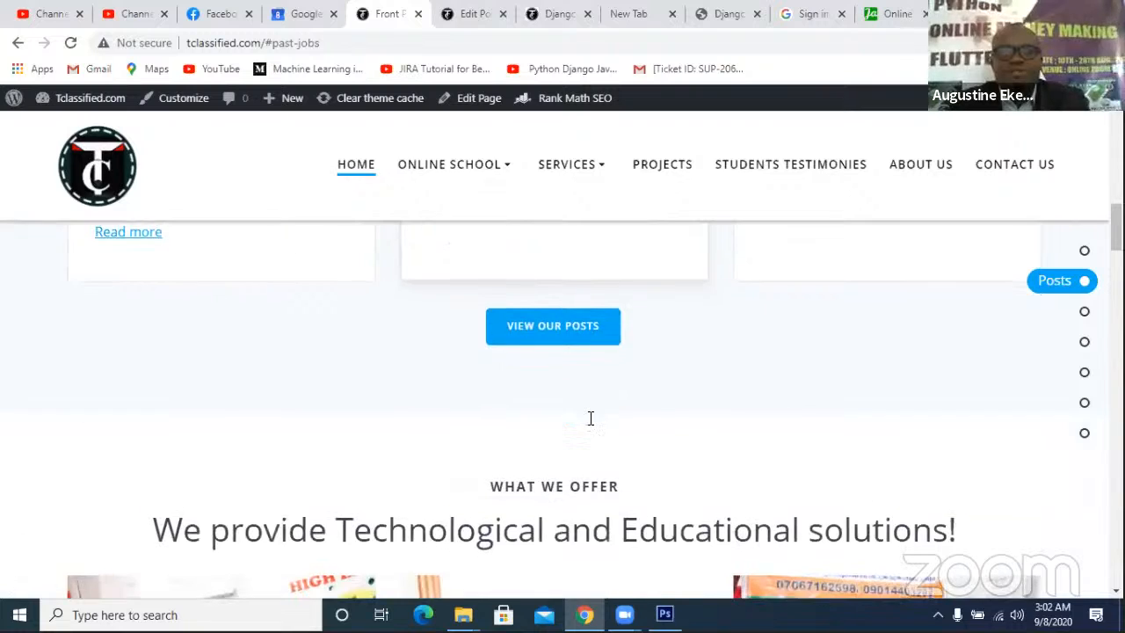
pyautogui.scroll(-15, 591, 419)
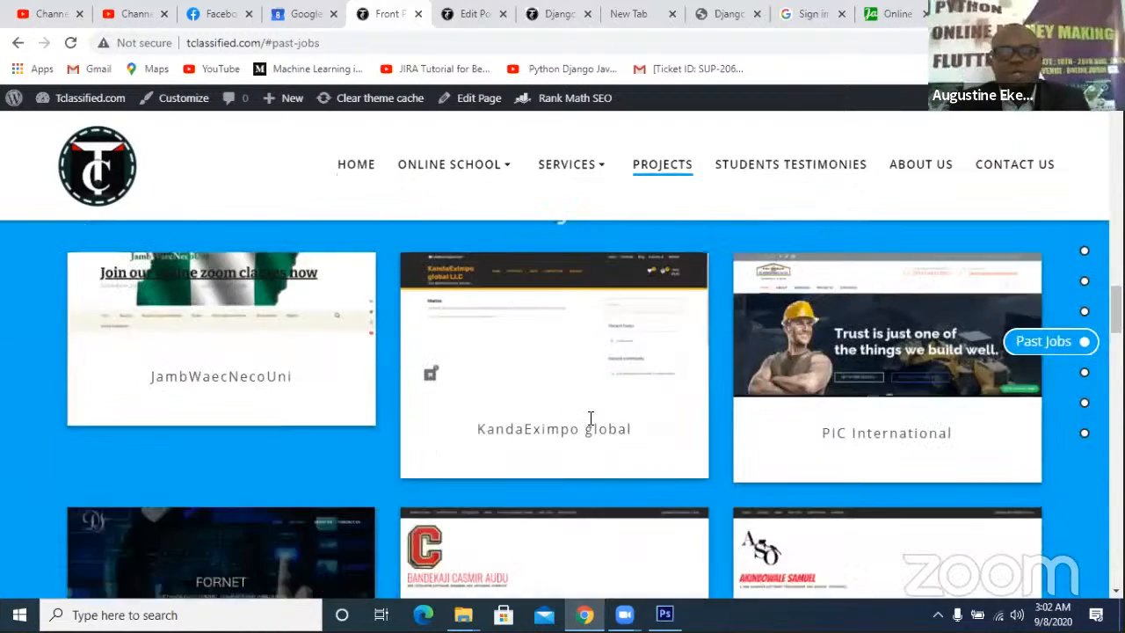
pyautogui.scroll(-5, 591, 419)
pyautogui.scroll(9, 591, 419)
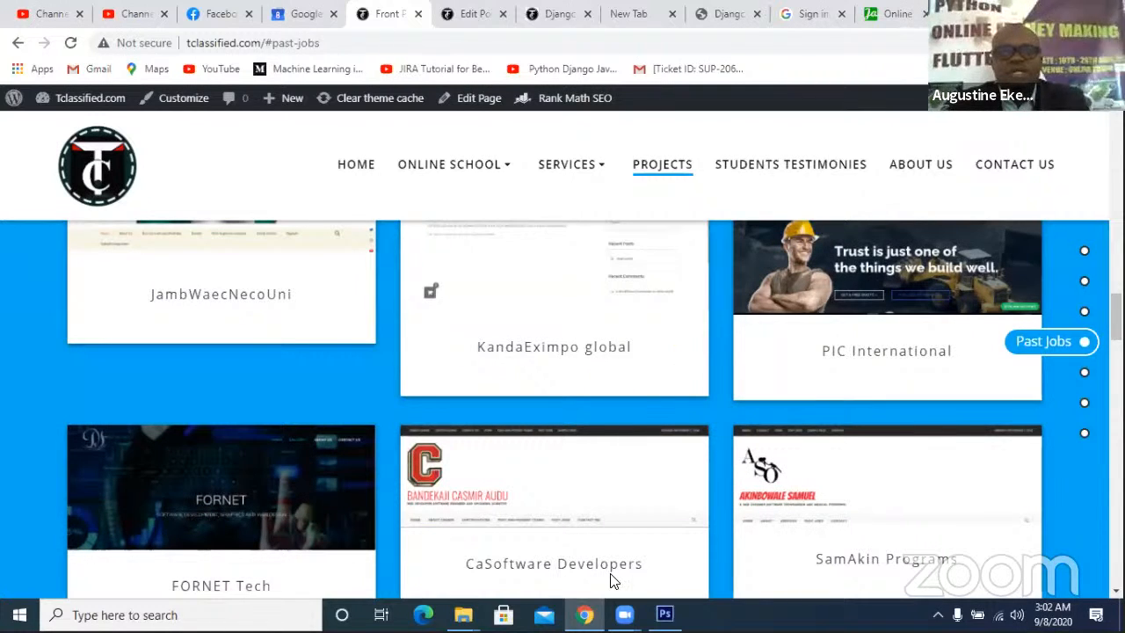
# Step: Switch to Photoshop and choose the Essentials (Default) workspace
pyautogui.click(585, 615)
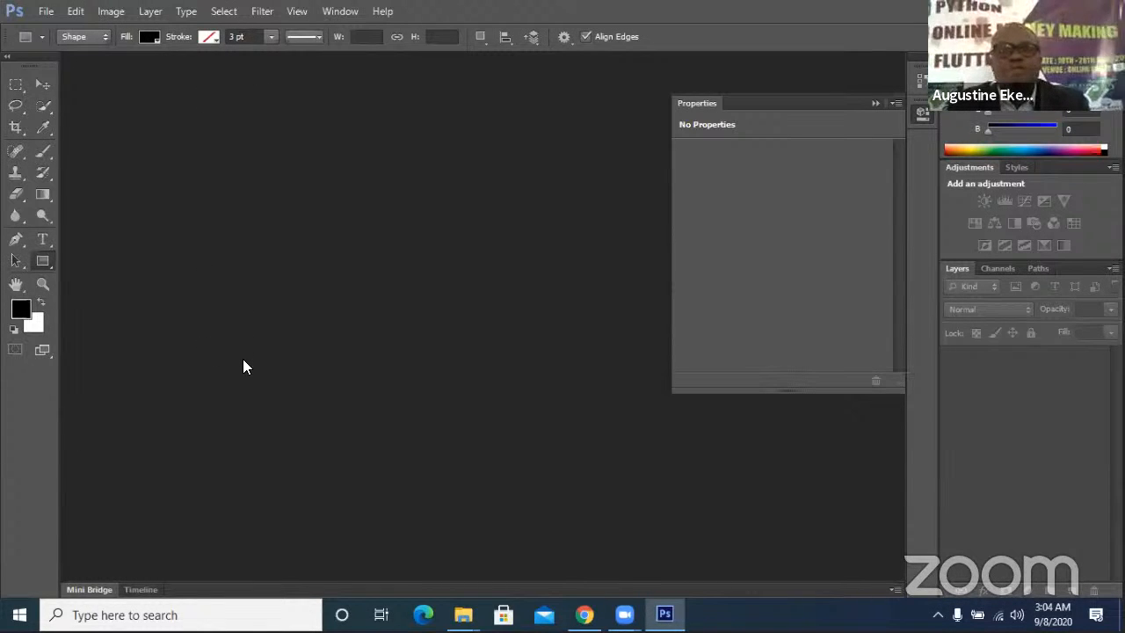
pyautogui.click(332, 17)
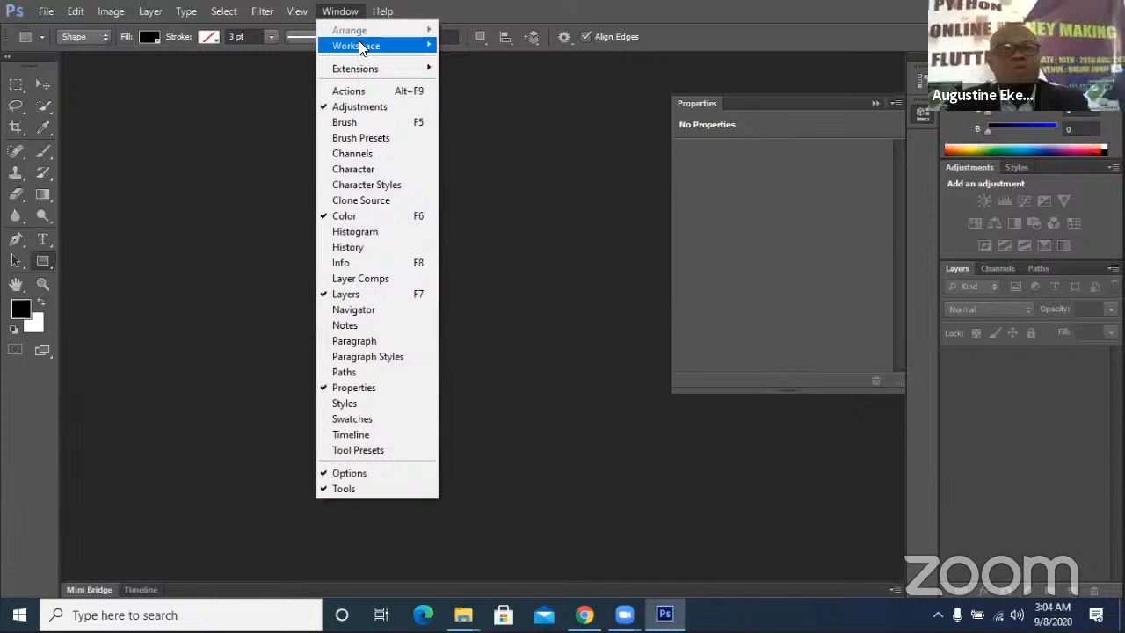
pyautogui.moveTo(360, 44)
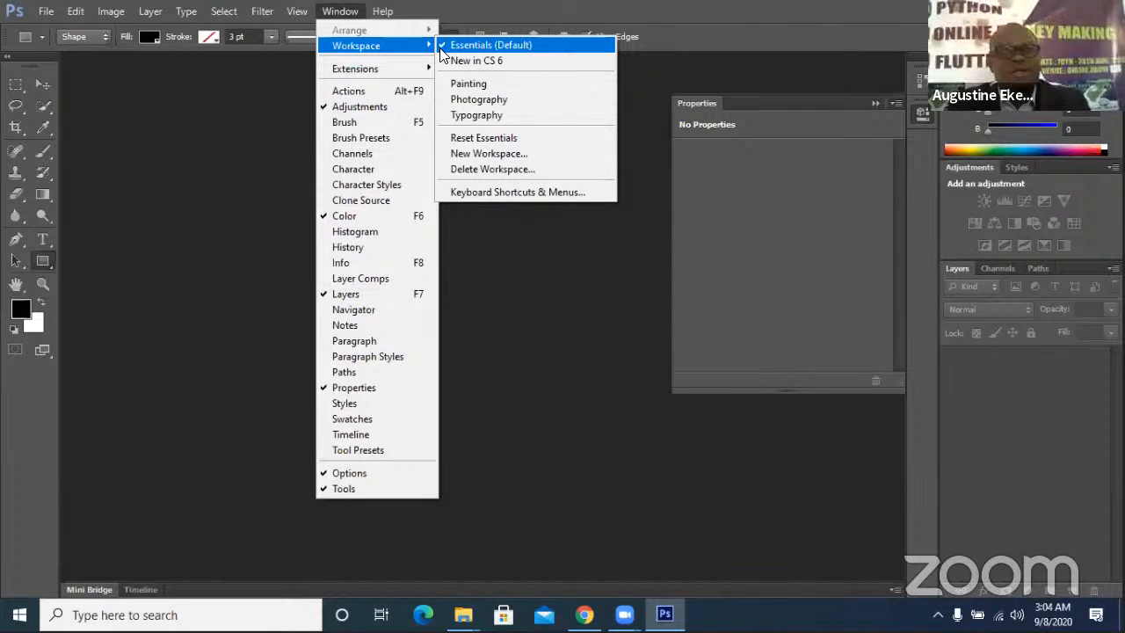
pyautogui.click(478, 44)
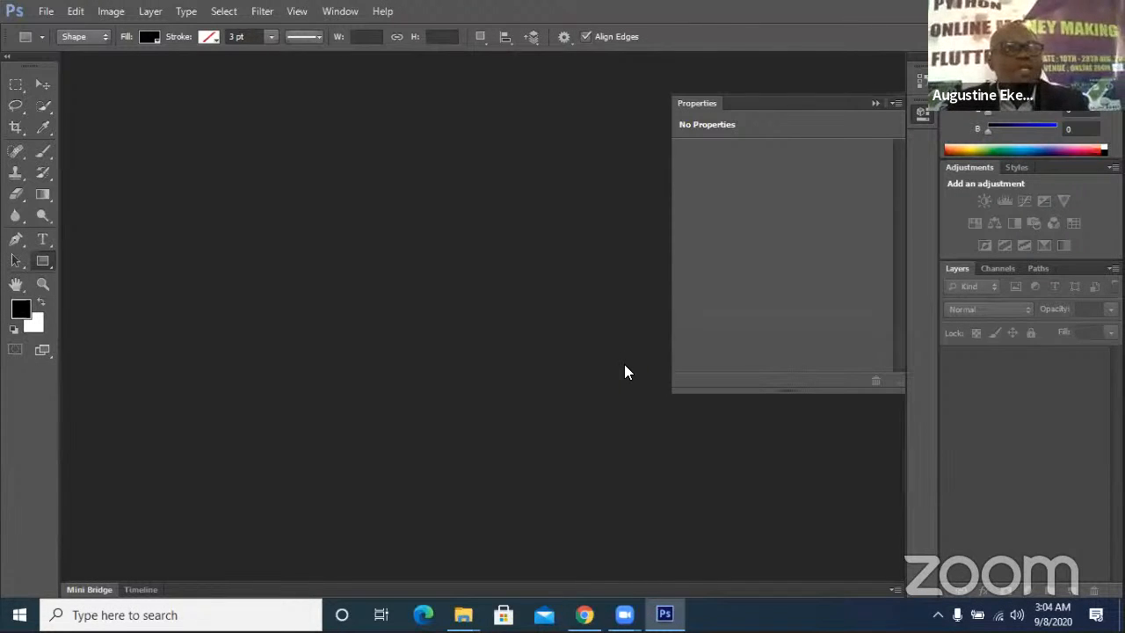
# Step: Create a new 1920 × 1080 pixel RGB document named PhotoeditingTut with 16-bit colour and white background contents
pyautogui.click(44, 14)
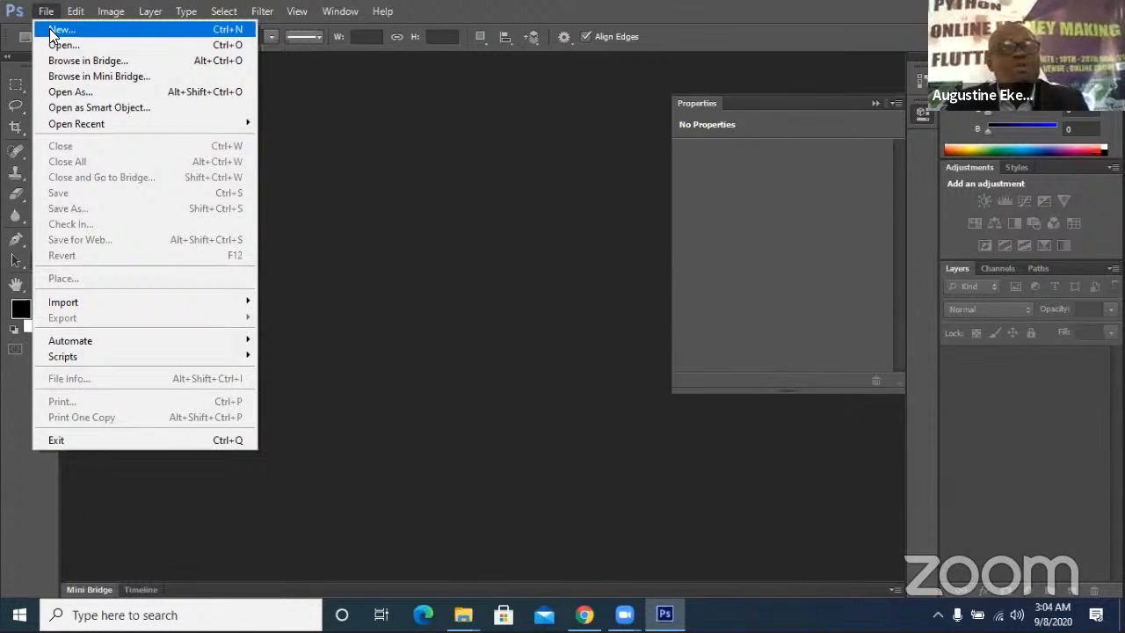
pyautogui.click(50, 28)
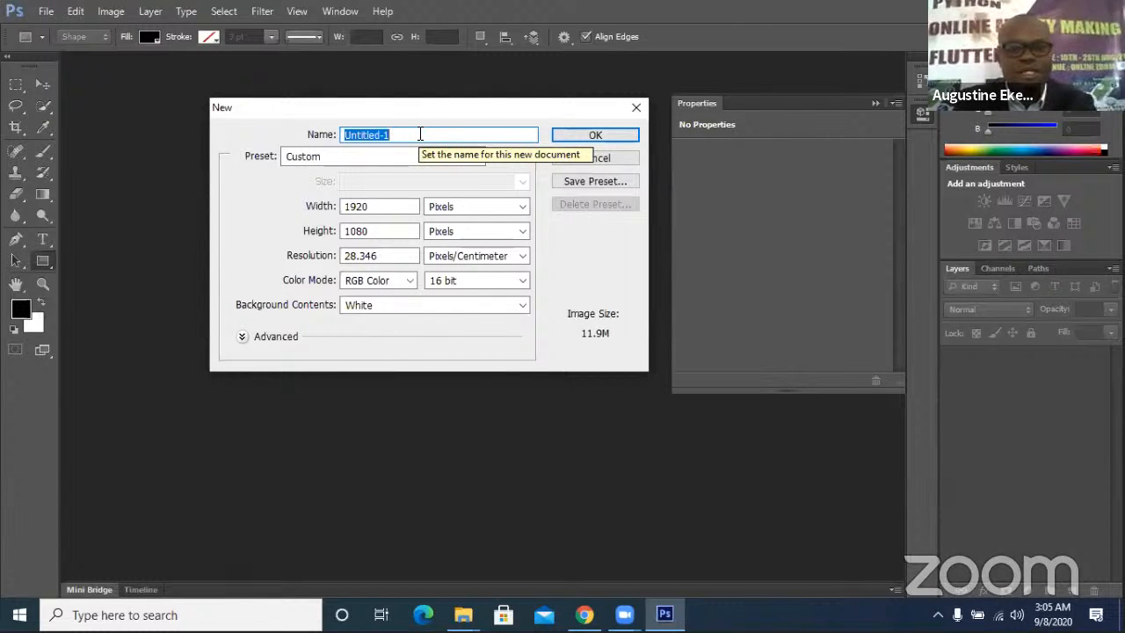
pyautogui.write('Photo')
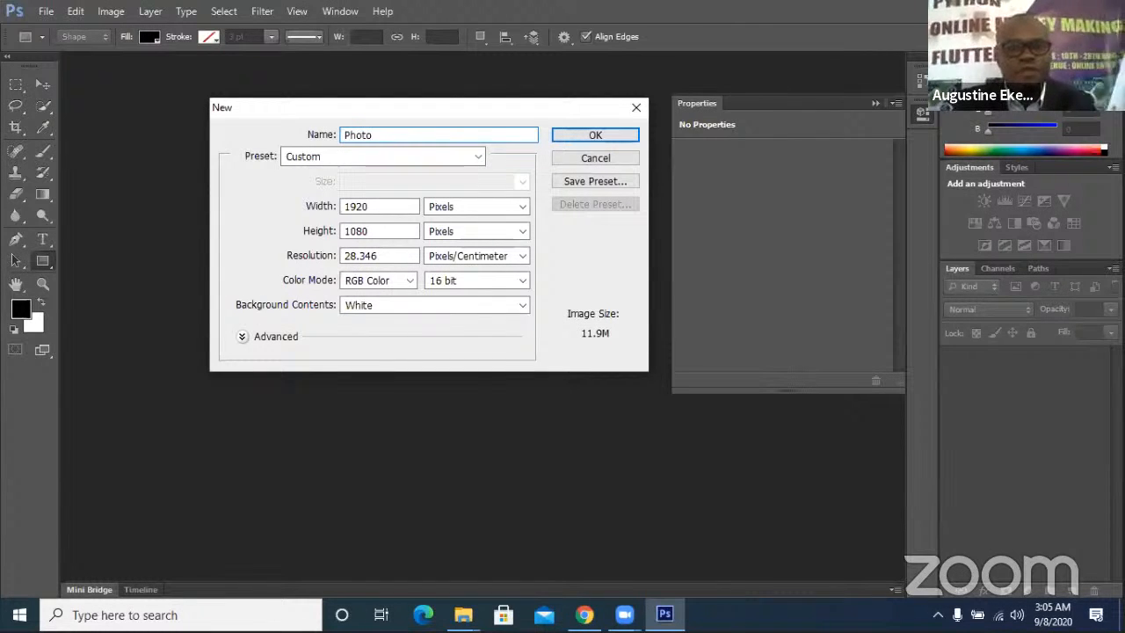
pyautogui.write('ed')
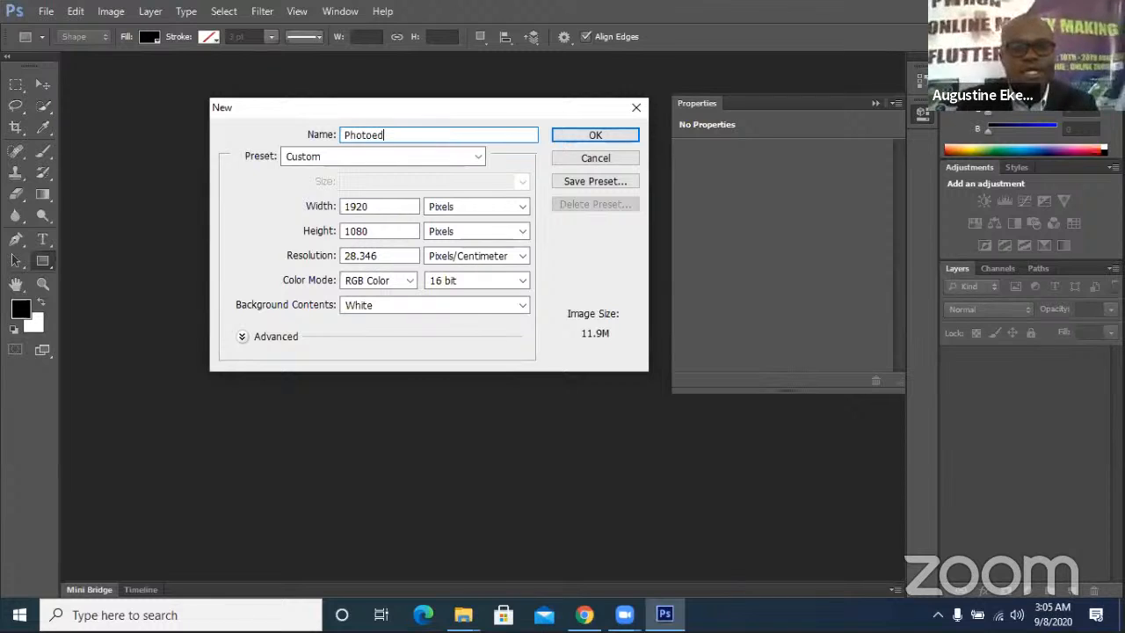
pyautogui.write('iting')
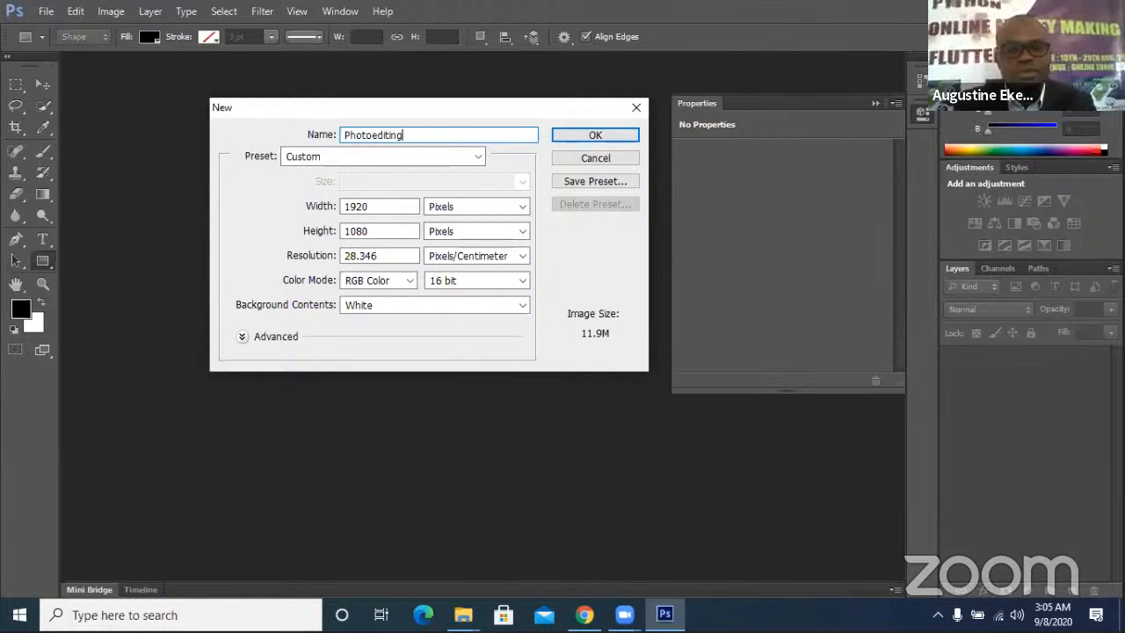
pyautogui.write('Tut')
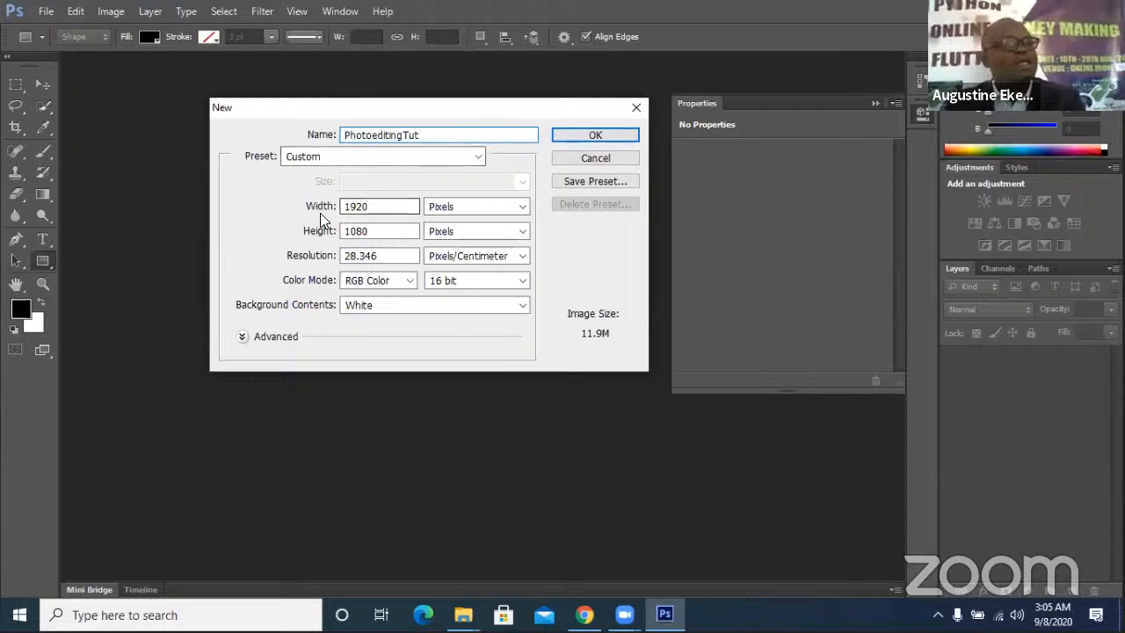
pyautogui.click(360, 208)
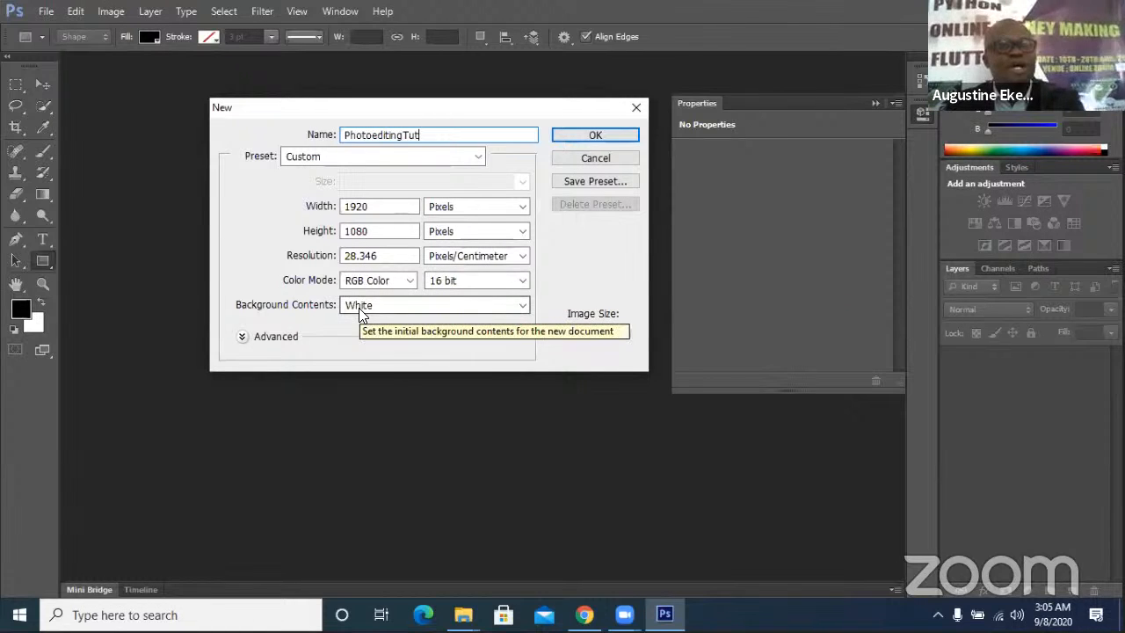
pyautogui.click(614, 131)
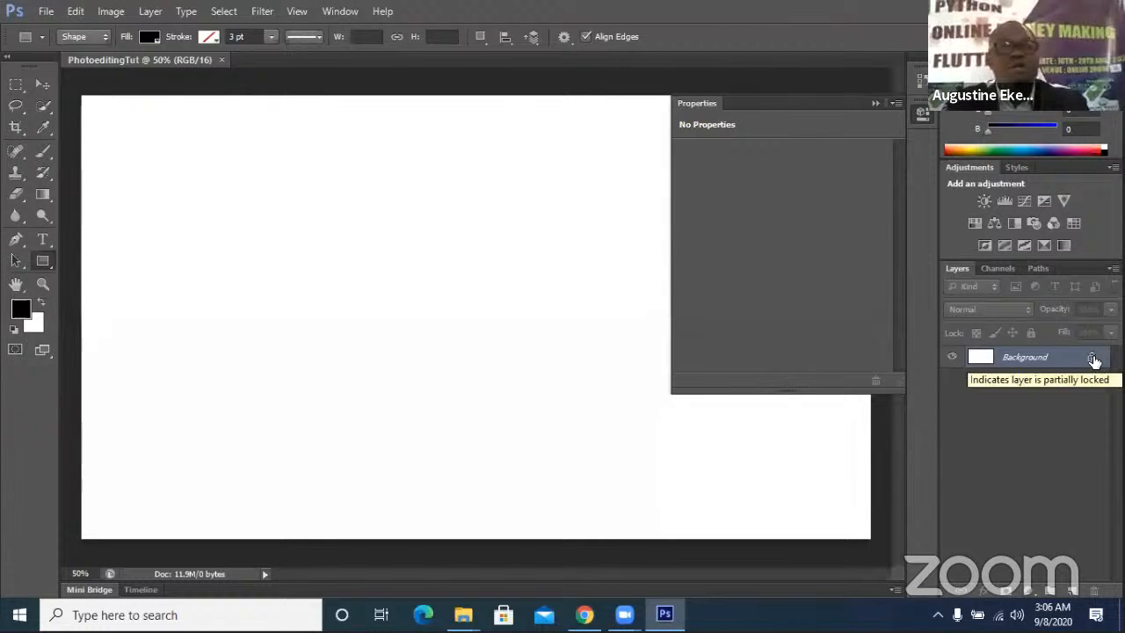
# Step: Convert the locked background into a regular layer named Background with a red colour label
pyautogui.doubleClick(1094, 360)
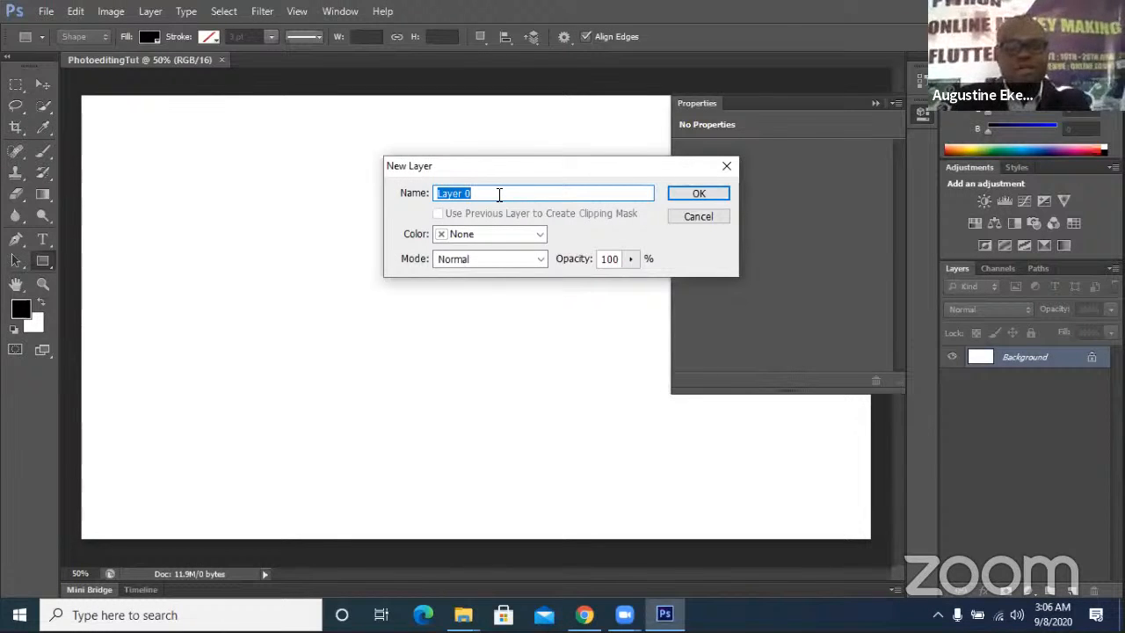
pyautogui.write('Back')
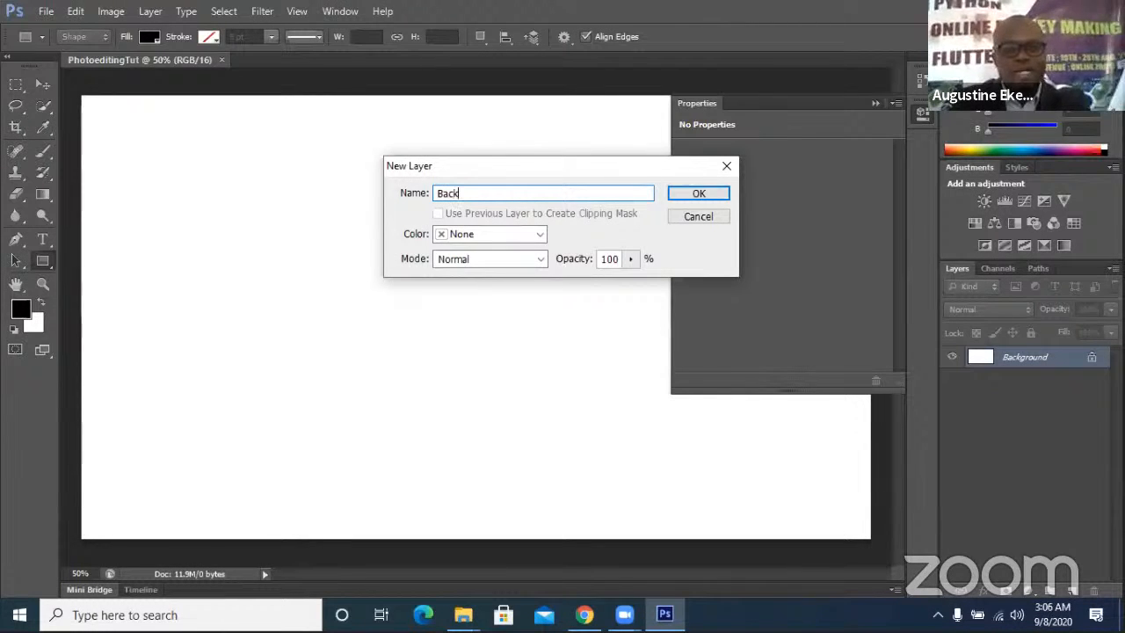
pyautogui.write('gro')
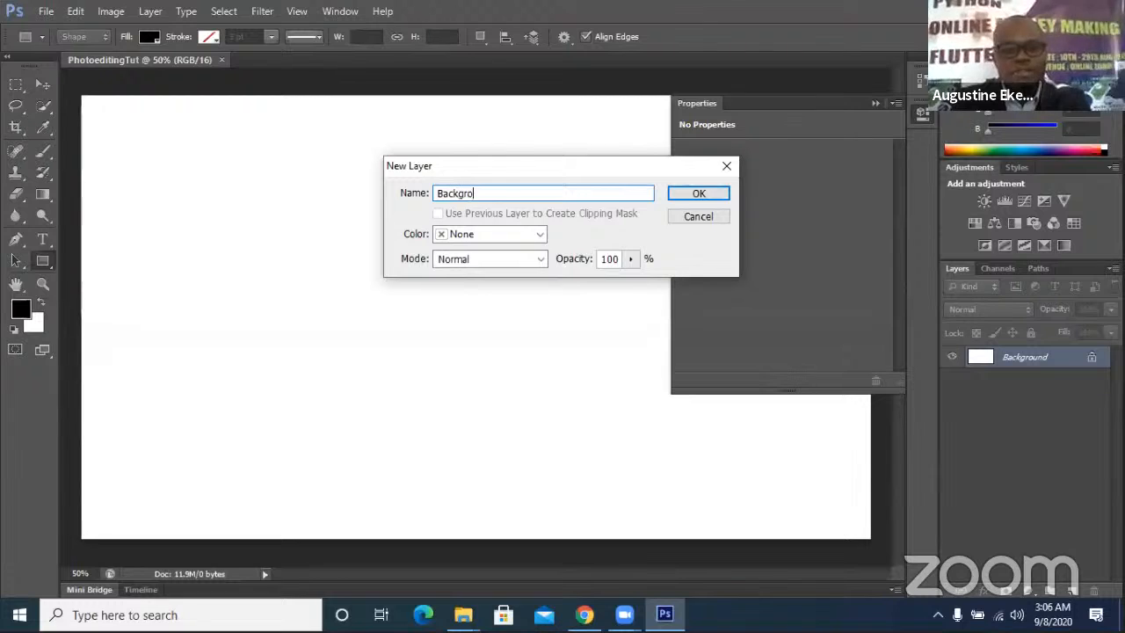
pyautogui.write('und')
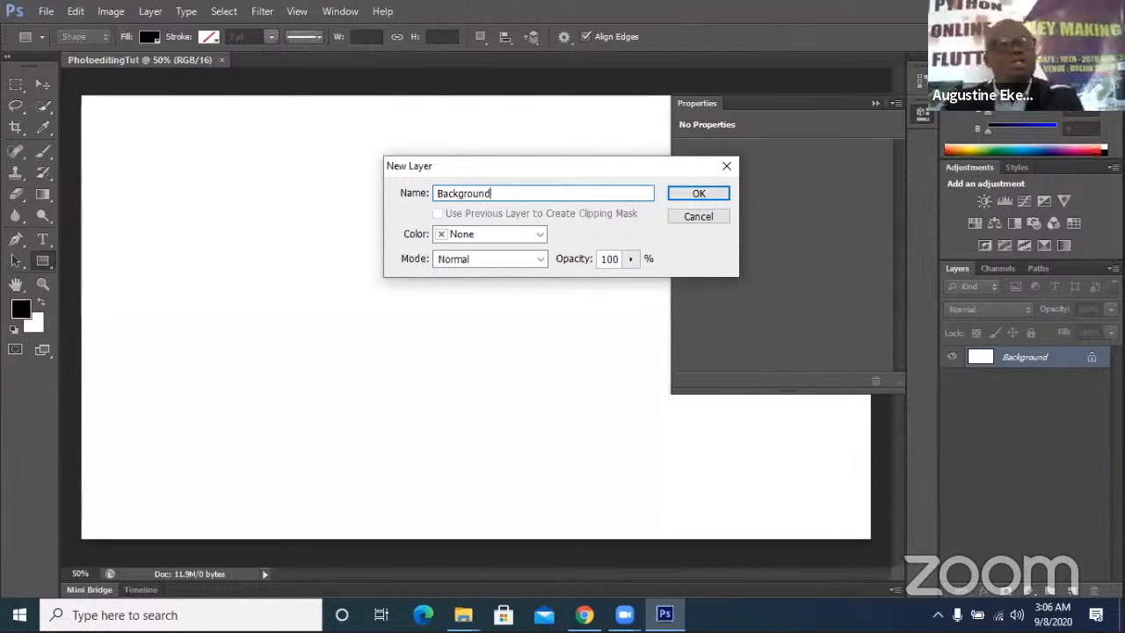
pyautogui.click(514, 237)
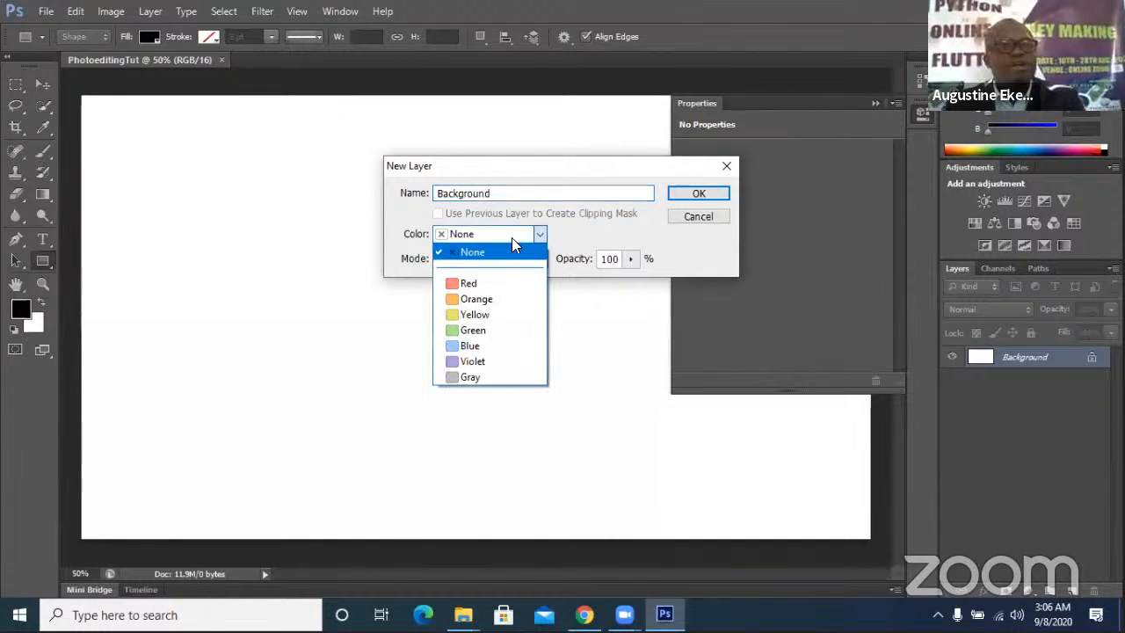
pyautogui.click(484, 283)
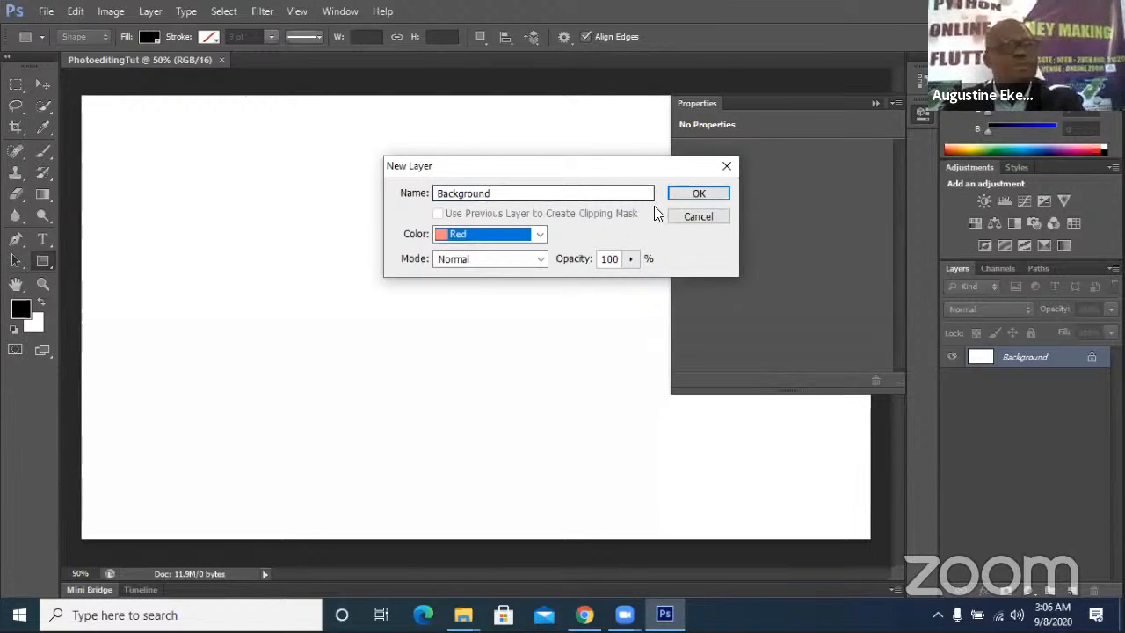
pyautogui.click(713, 197)
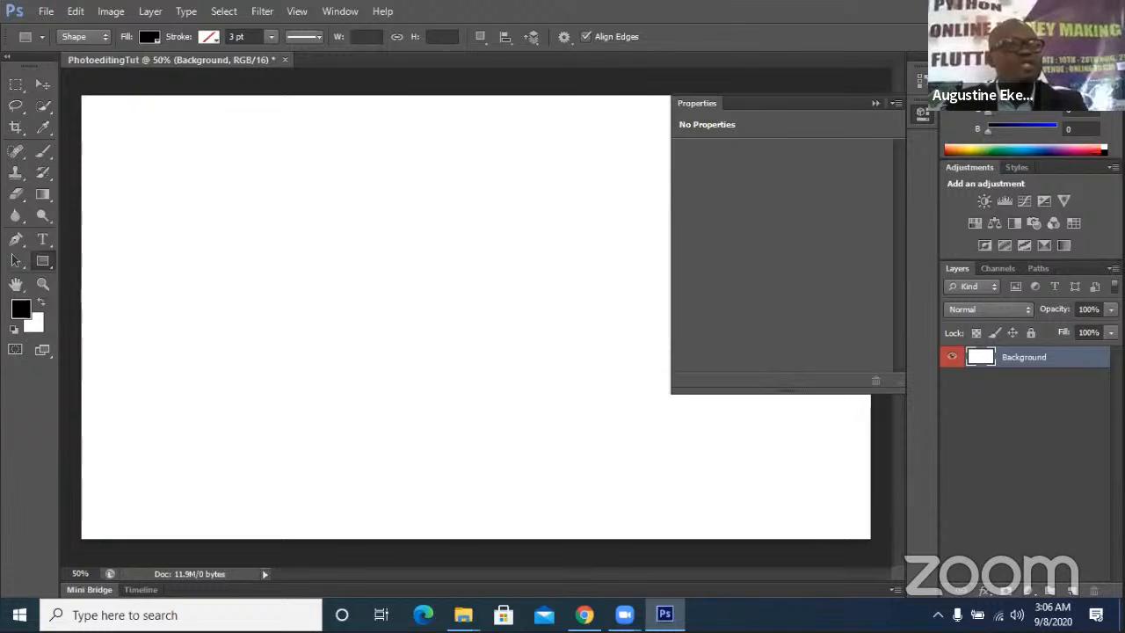
# Step: Move the white Background layer to the right with the Move tool, and undo the move
pyautogui.click(39, 83)
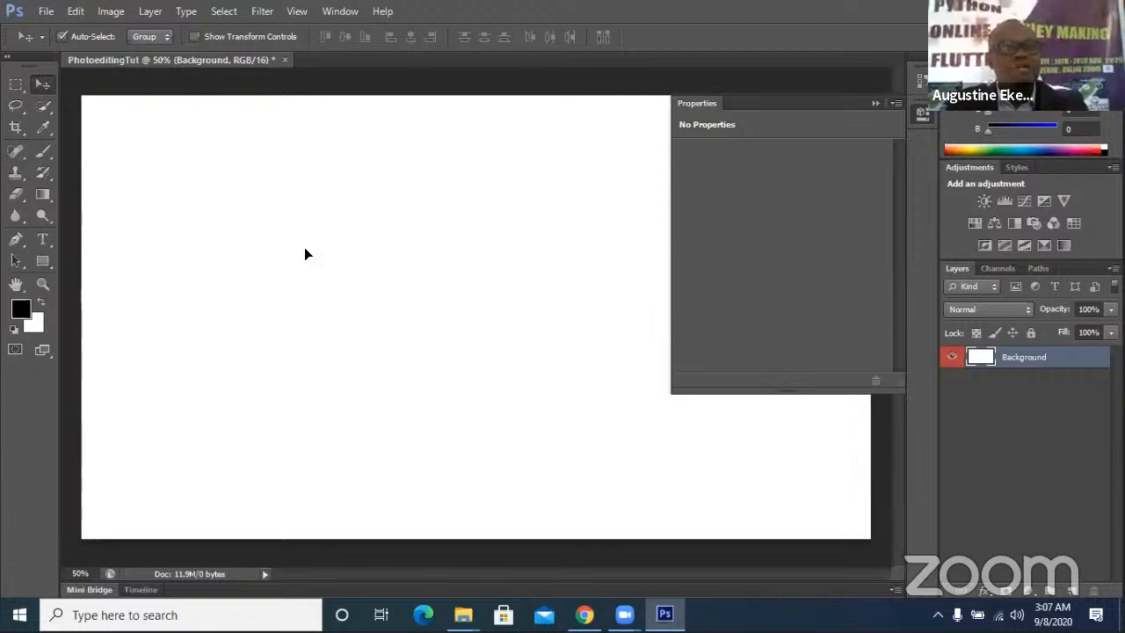
pyautogui.moveTo(304, 254); pyautogui.dragTo(441, 255)
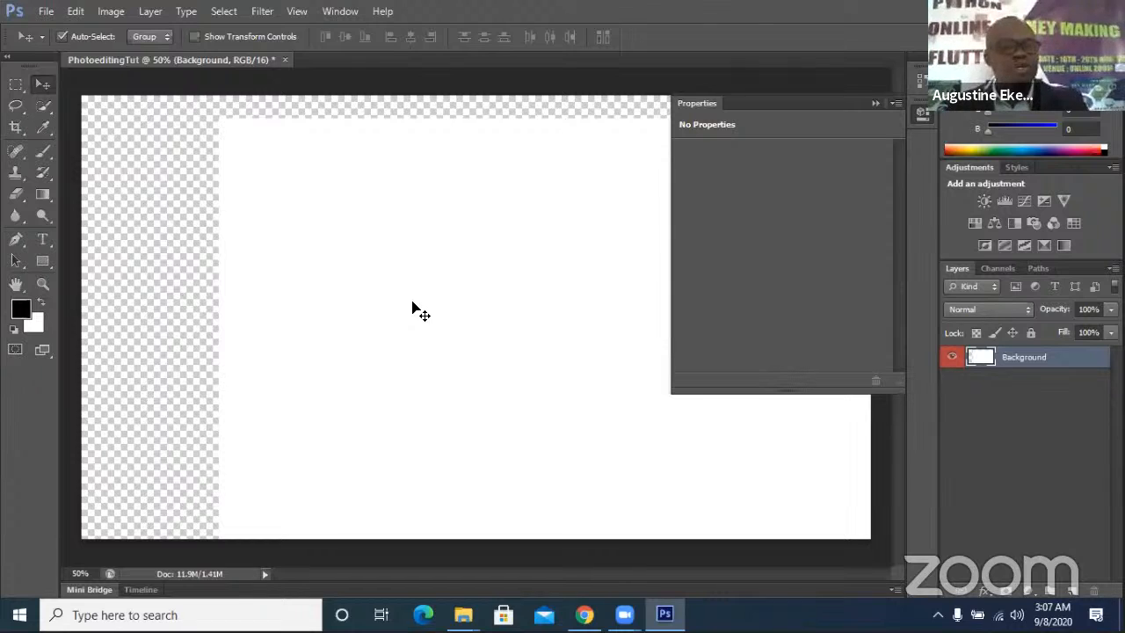
pyautogui.hotkey('ctrl', 'z')
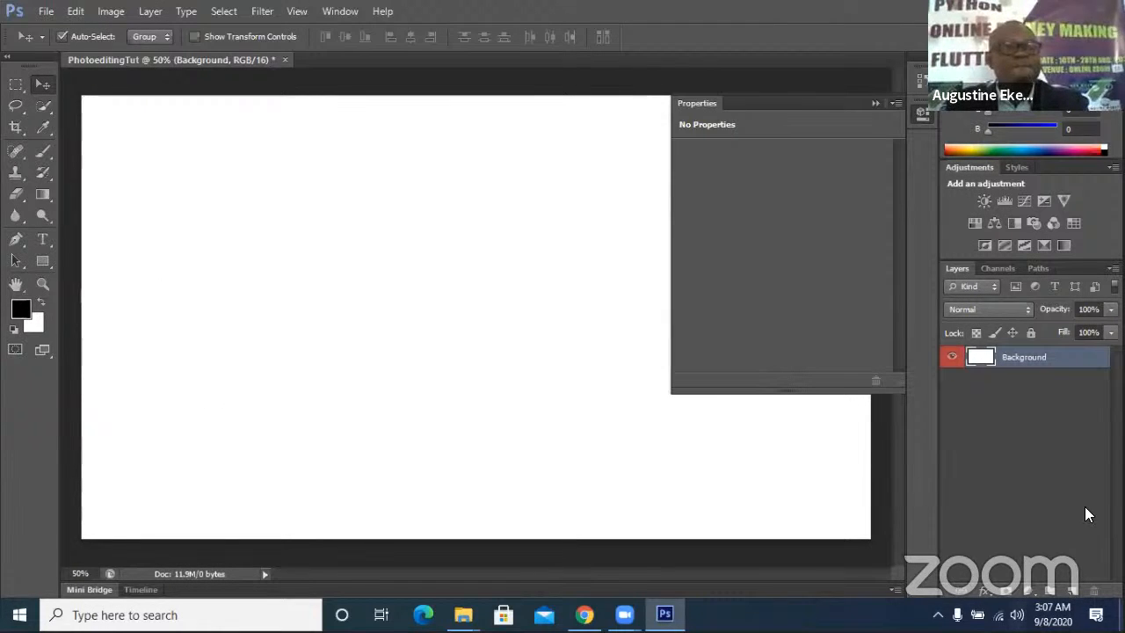
# Step: Draw a black rectangle shape about 916 × 596 px on the left half of the canvas with the Rectangle Tool
pyautogui.click(39, 260)
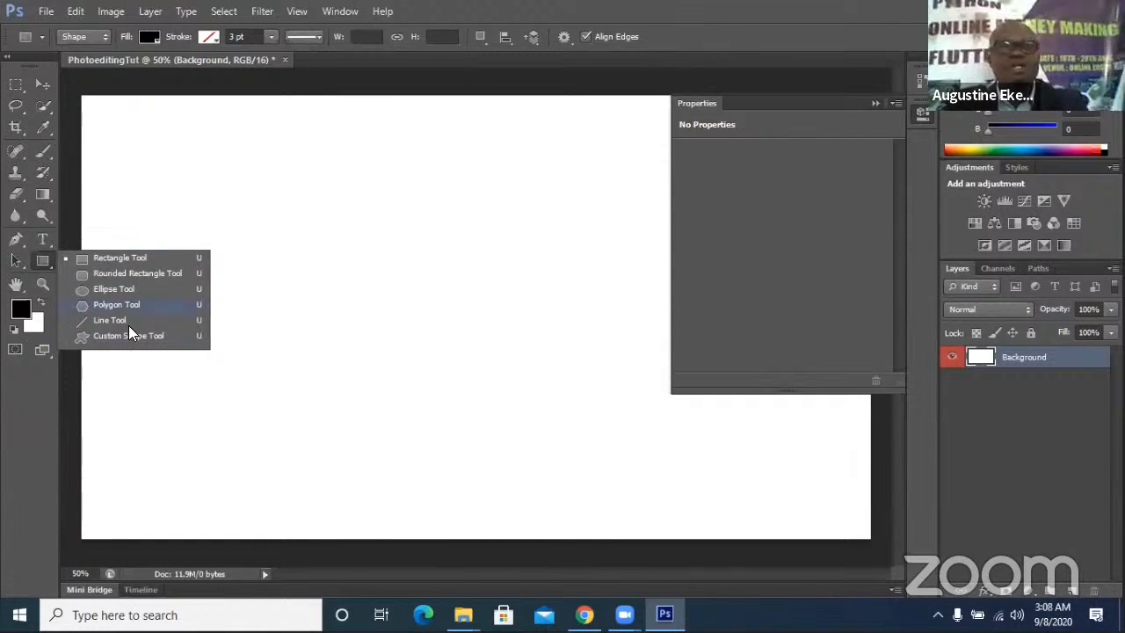
pyautogui.click(109, 259)
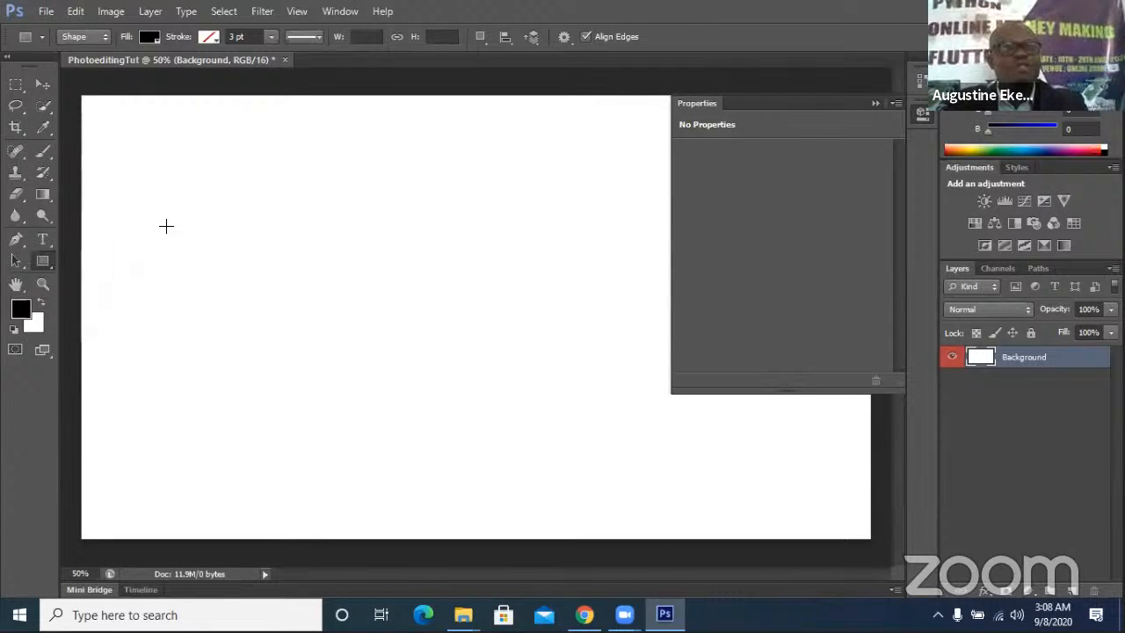
pyautogui.moveTo(194, 252); pyautogui.dragTo(507, 434)
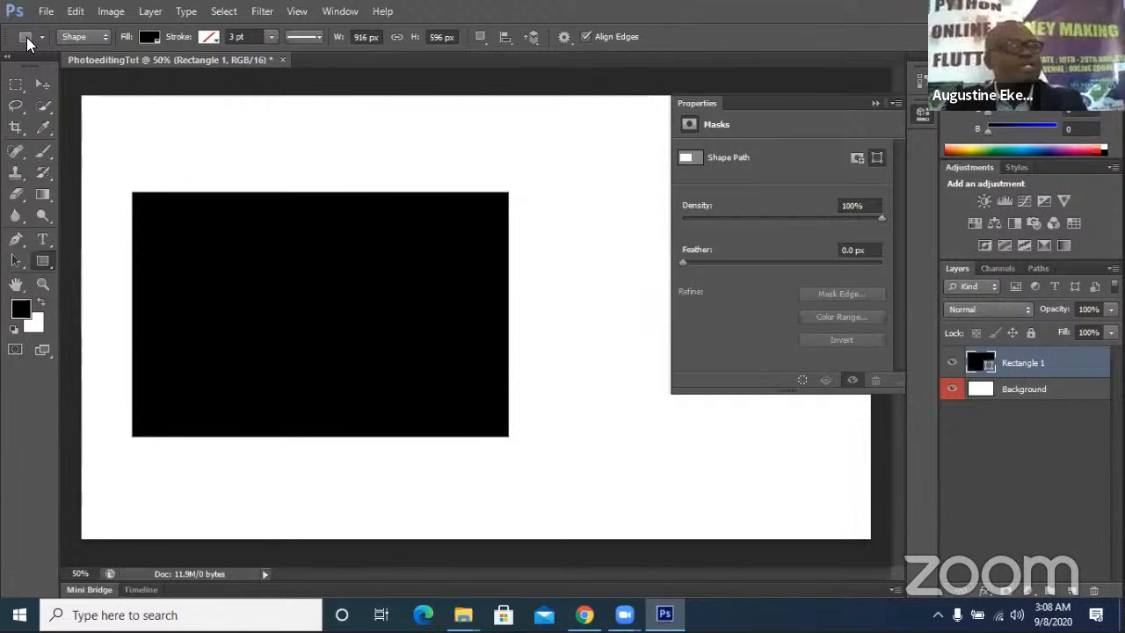
# Step: Change the rectangle's fill to a dark red swatch
pyautogui.click(154, 41)
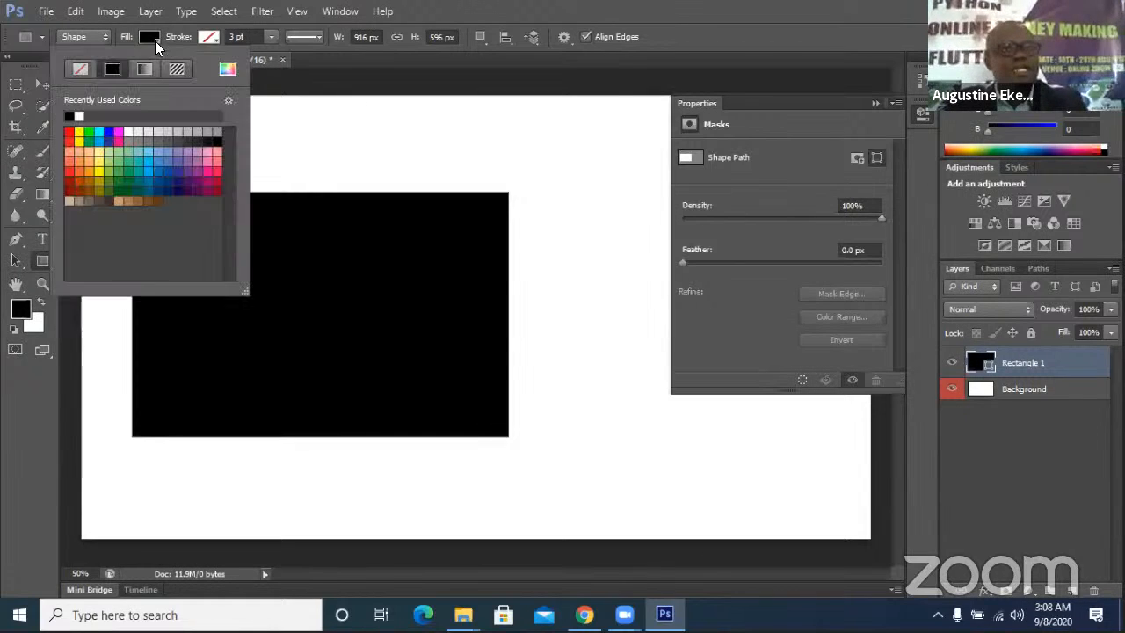
pyautogui.click(217, 190)
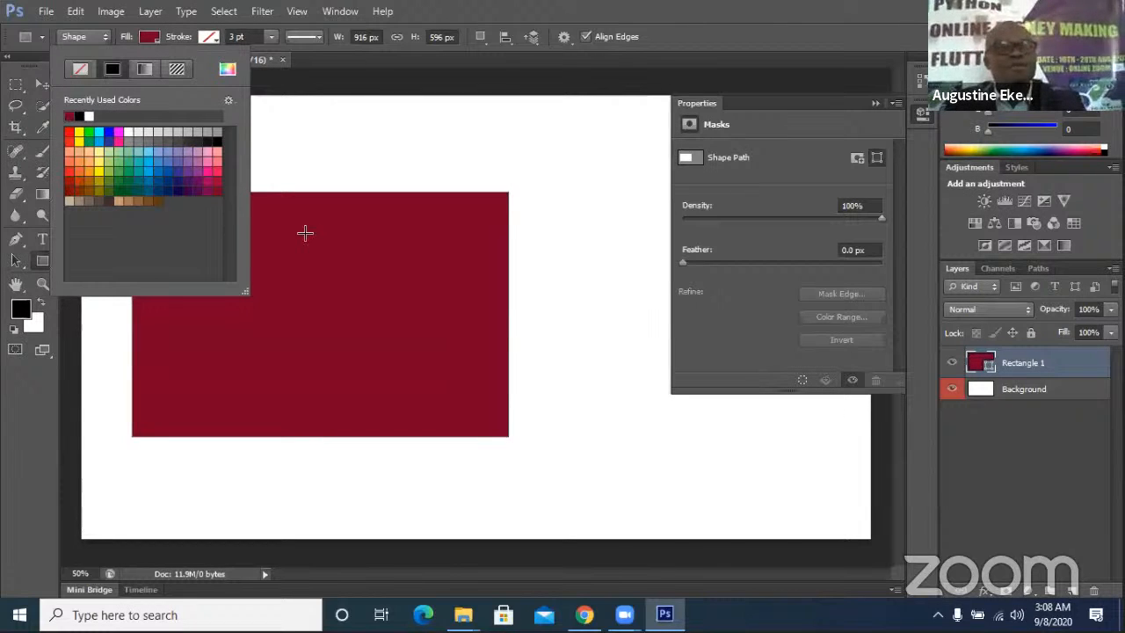
pyautogui.press('Return')
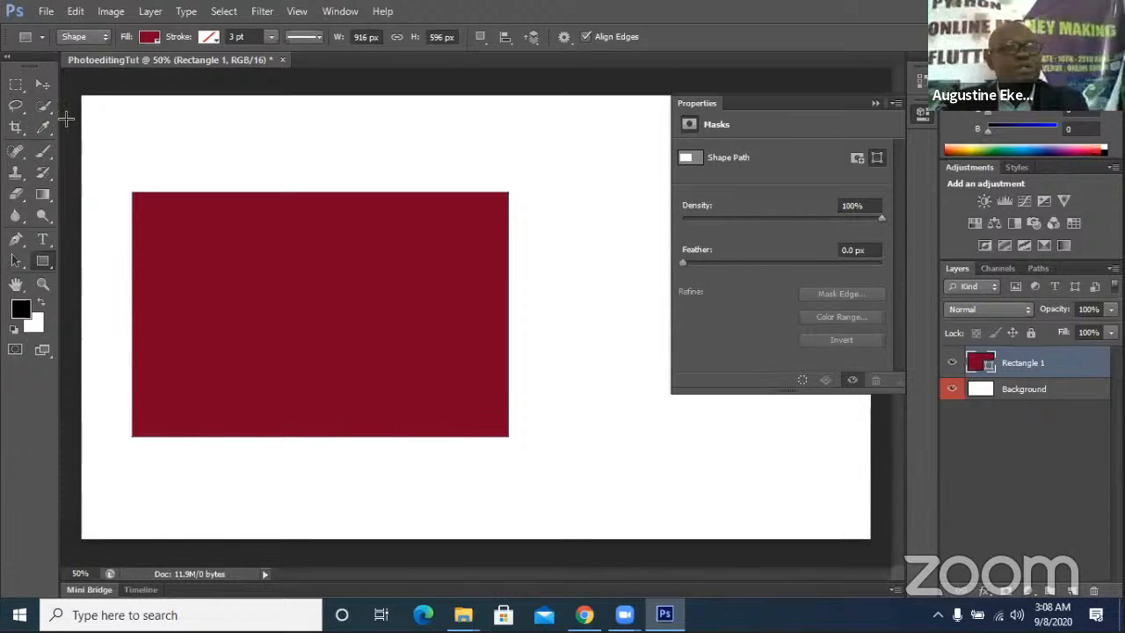
# Step: Move the dark red rectangle right towards the middle of the canvas with the Move tool
pyautogui.click(41, 83)
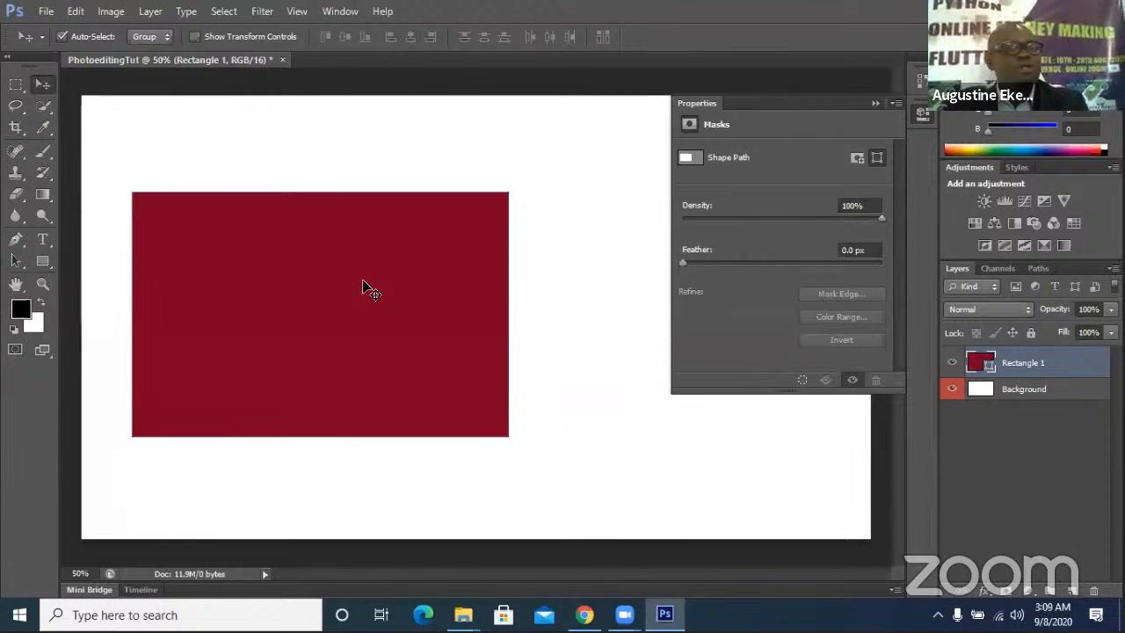
pyautogui.moveTo(340, 301); pyautogui.dragTo(404, 311)
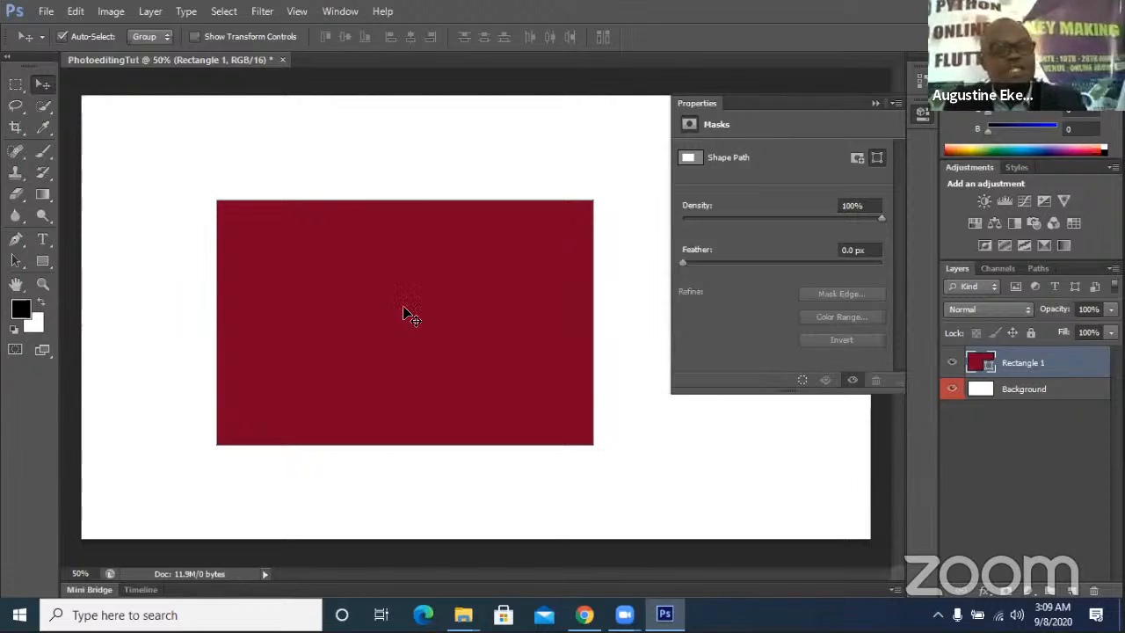
# Step: Try to move the rectangle again and undo the shift of the Background layer
pyautogui.click(524, 308)
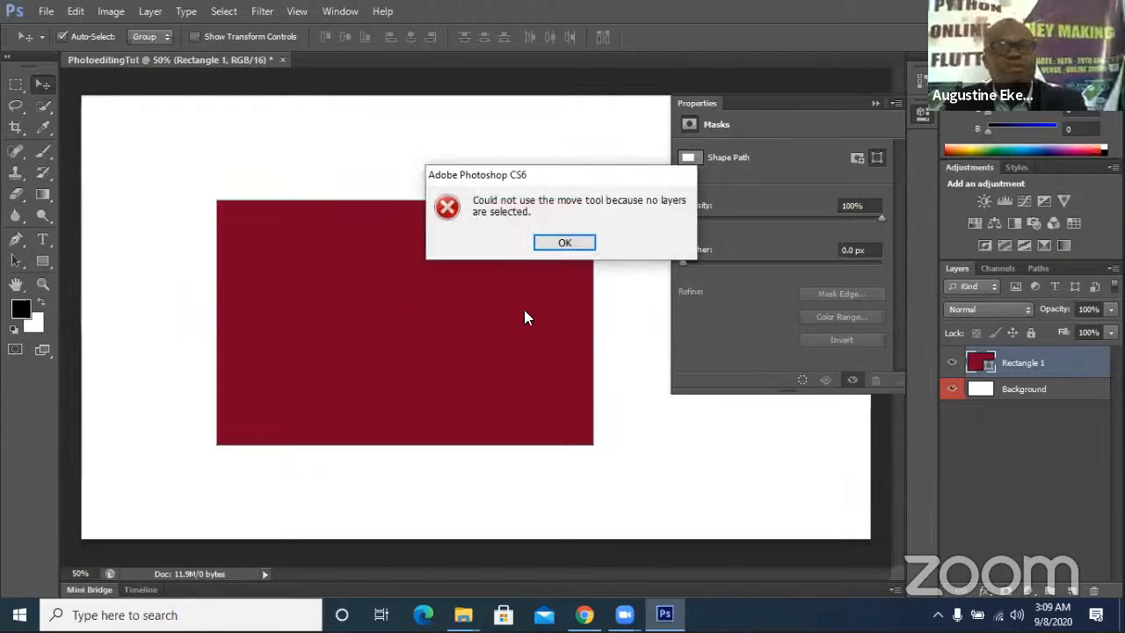
pyautogui.click(558, 244)
pyautogui.moveTo(467, 307); pyautogui.dragTo(329, 284)
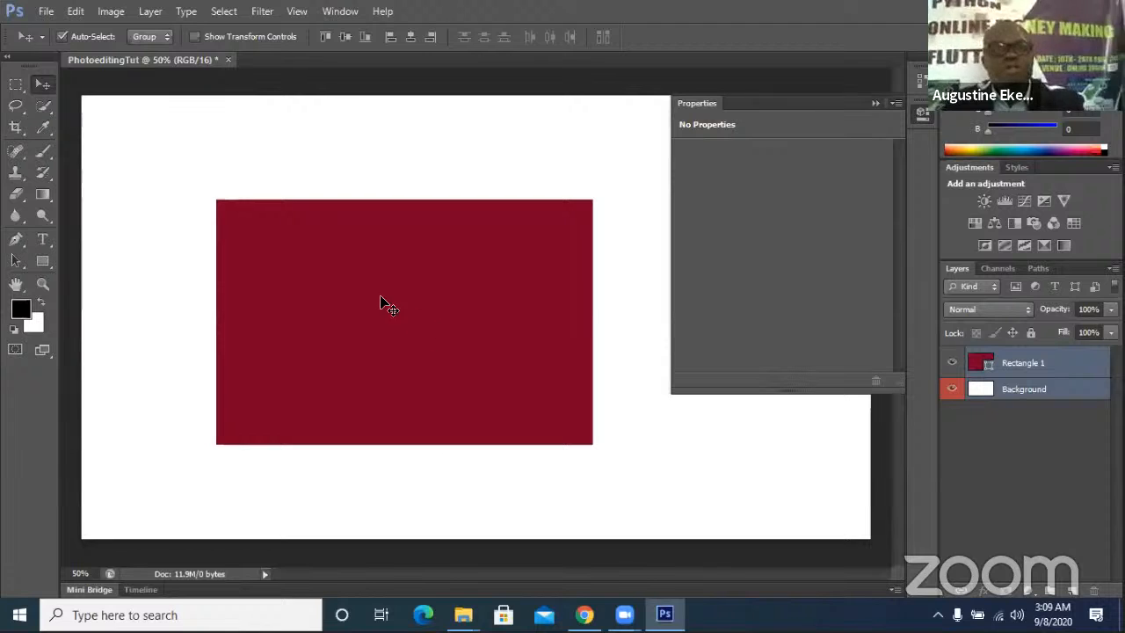
pyautogui.moveTo(390, 329); pyautogui.dragTo(485, 313)
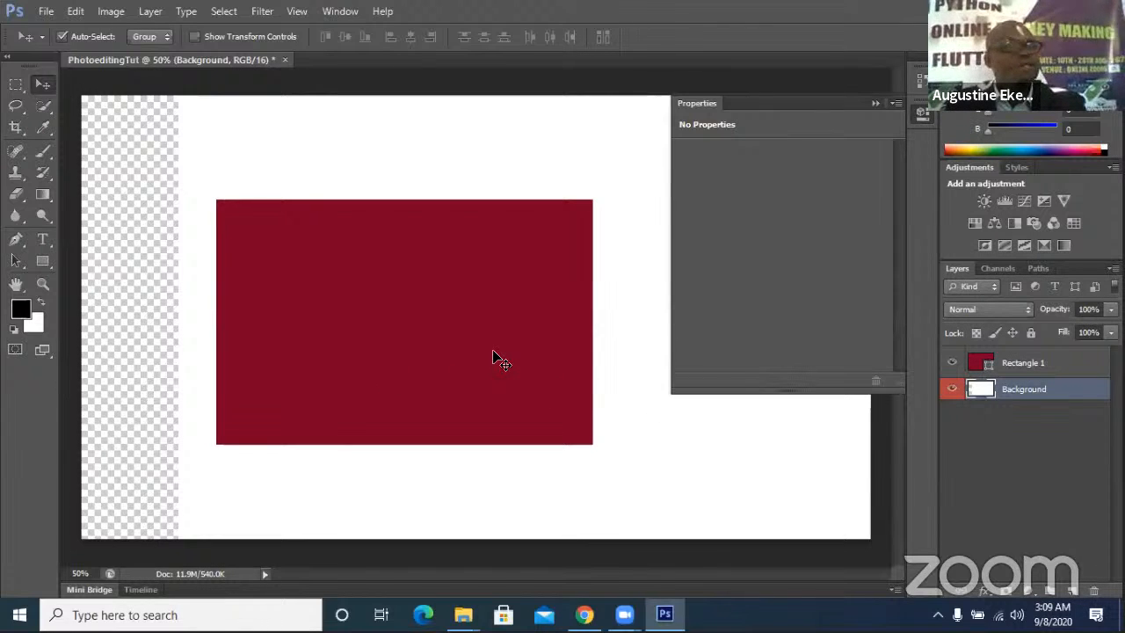
pyautogui.hotkey('ctrl', 'z')
# Step: Select the Rectangle 1 layer and shift the rectangle slightly further right
pyautogui.click(344, 337)
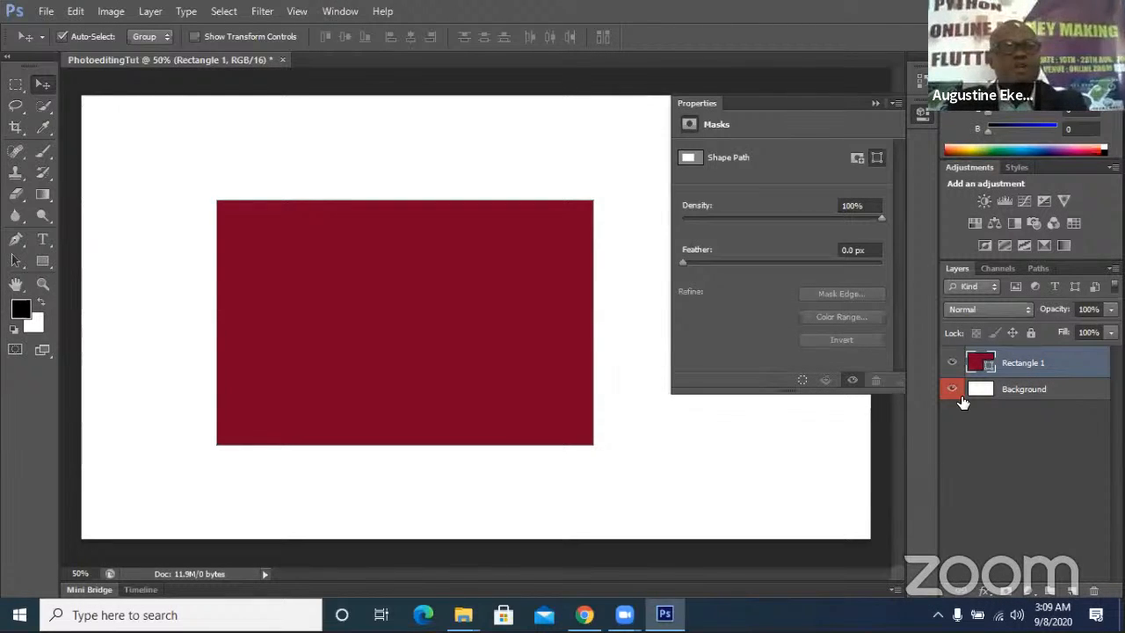
pyautogui.moveTo(407, 292)
pyautogui.mouseDown()
pyautogui.moveTo(326, 293)
pyautogui.moveTo(419, 297)
pyautogui.mouseUp()
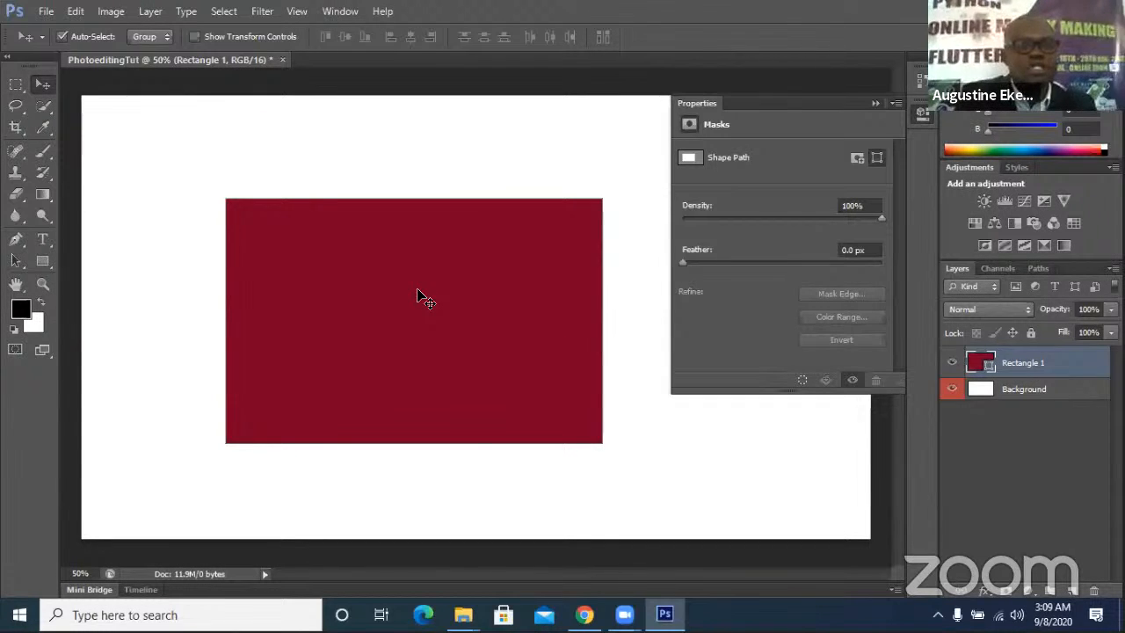
# Step: Free-transform the rectangle, rotating it to about -39.7° and narrowing its width to about 72%
pyautogui.hotkey('ctrl', 't')
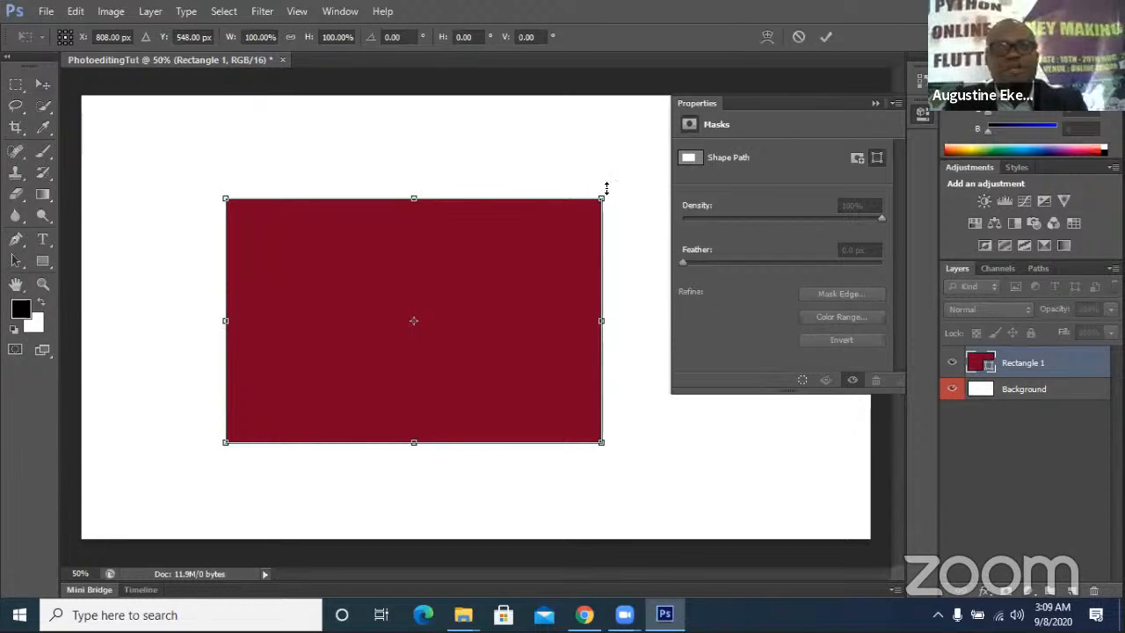
pyautogui.moveTo(607, 187); pyautogui.dragTo(463, 150)
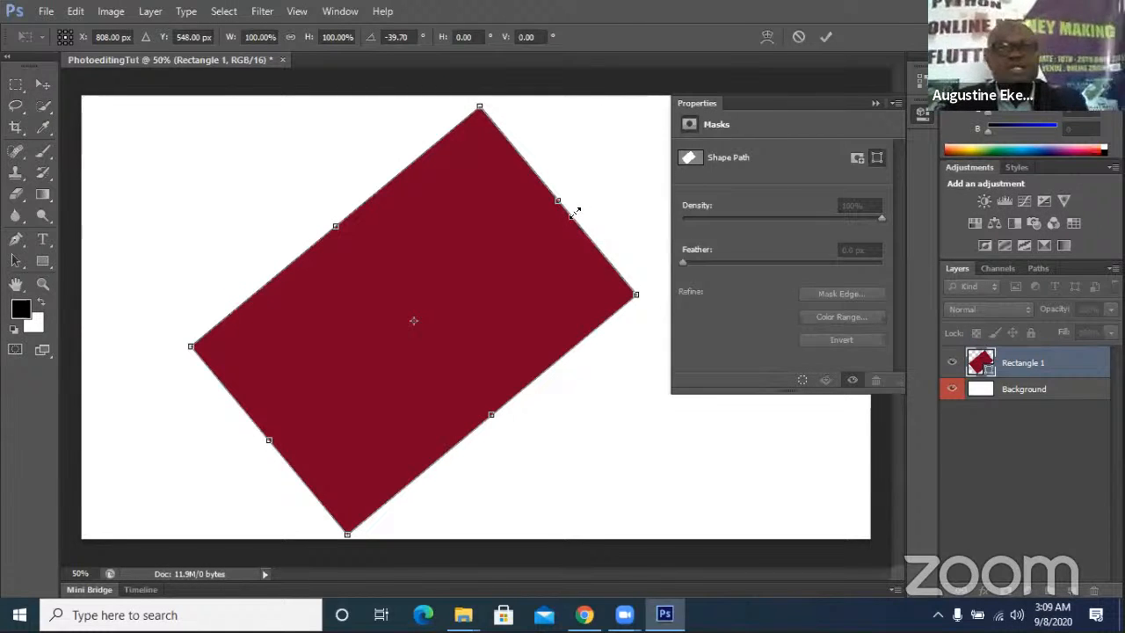
pyautogui.moveTo(559, 201); pyautogui.dragTo(486, 270)
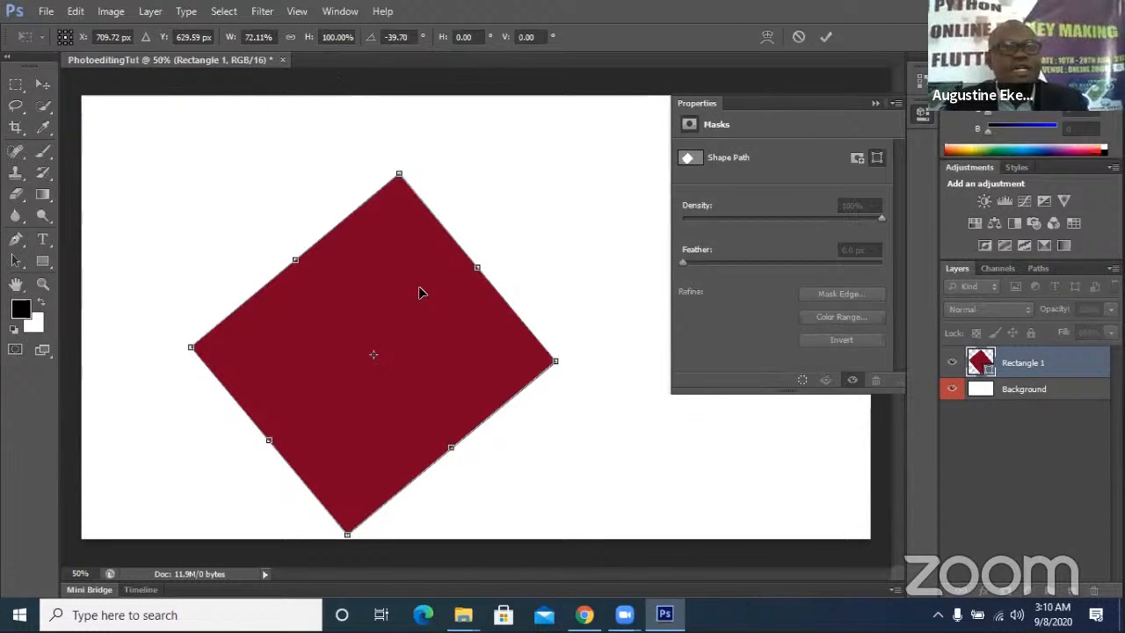
# Step: Try a vertical scale of 50% on the rectangle, restore it to 100%, and cancel the whole transform
pyautogui.click(349, 37)
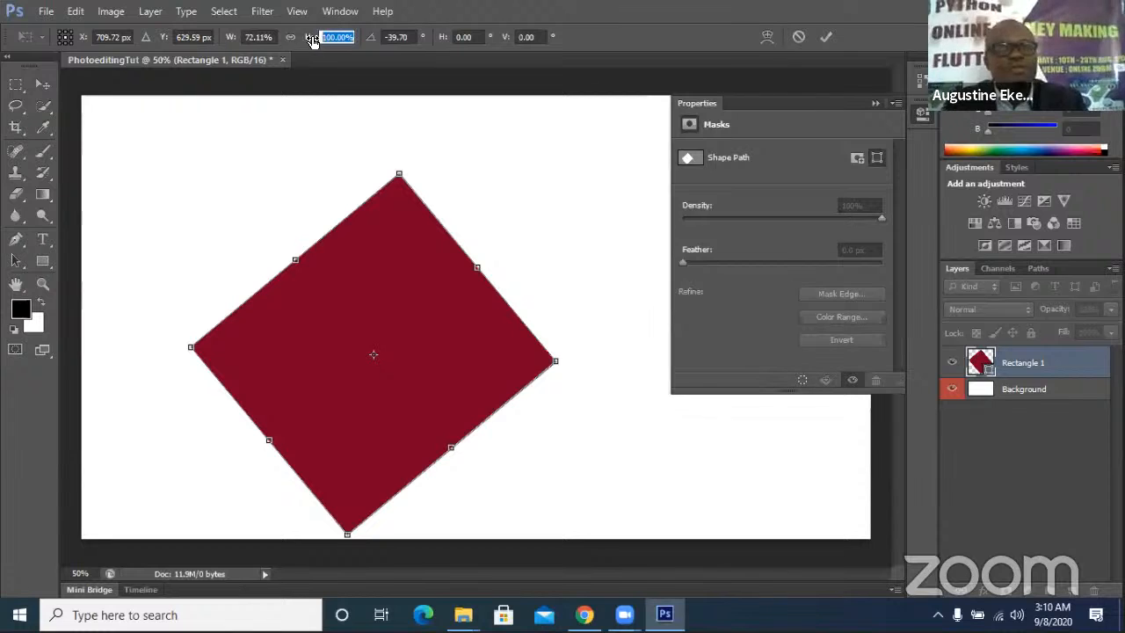
pyautogui.write('50')
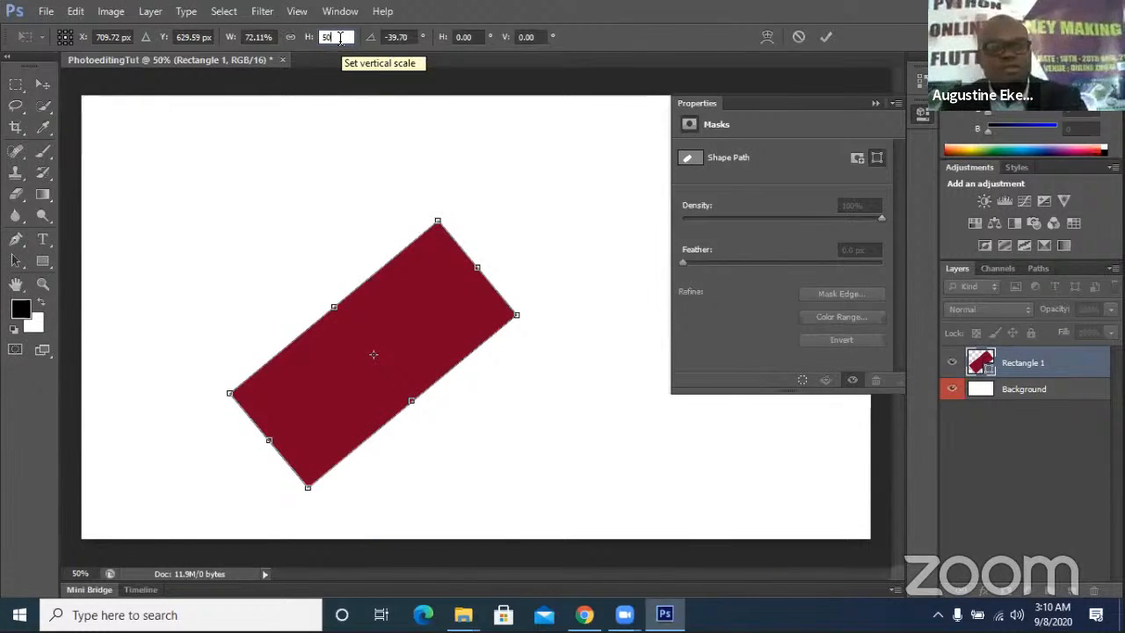
pyautogui.write('100')
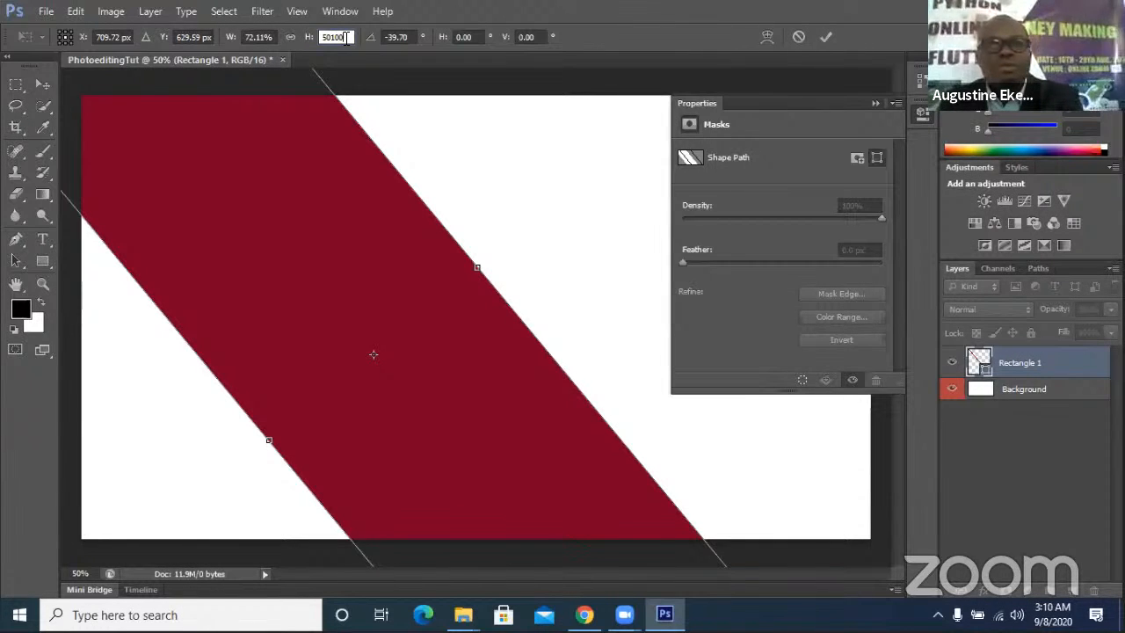
pyautogui.press('BackSpace')
pyautogui.press('BackSpace')
pyautogui.press('BackSpace')
pyautogui.press('BackSpace')
pyautogui.press('BackSpace')
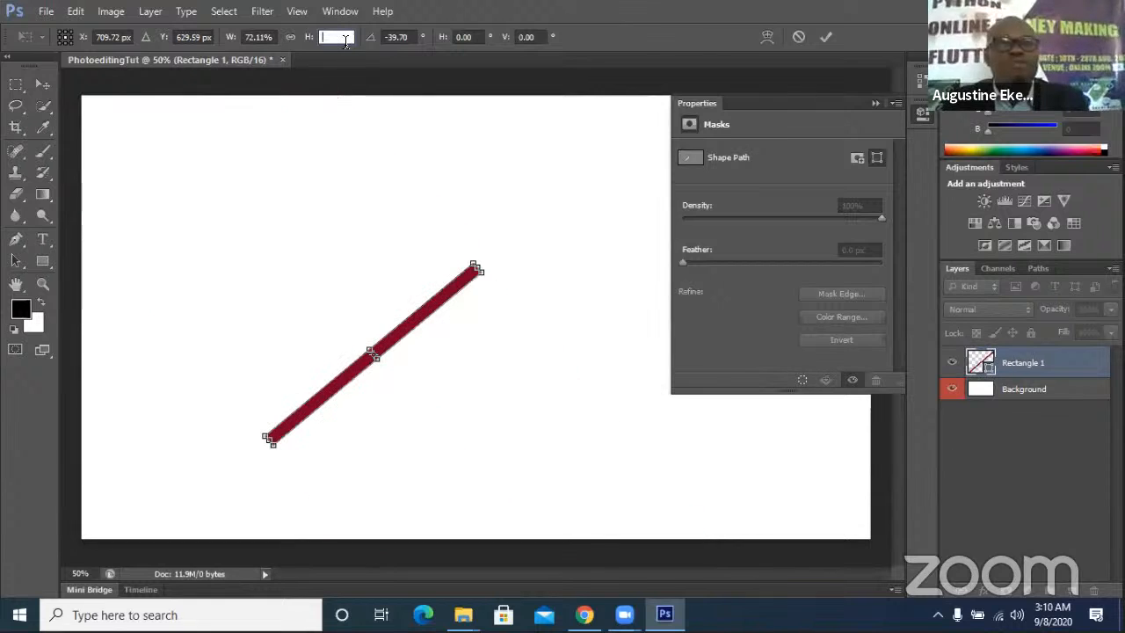
pyautogui.write('100')
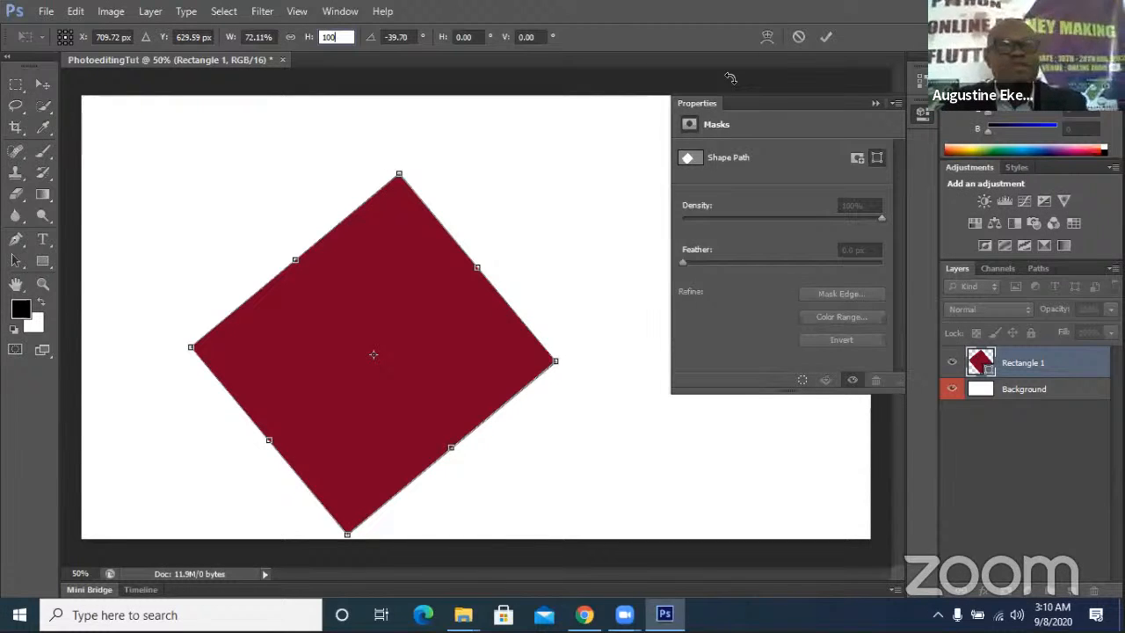
pyautogui.click(797, 38)
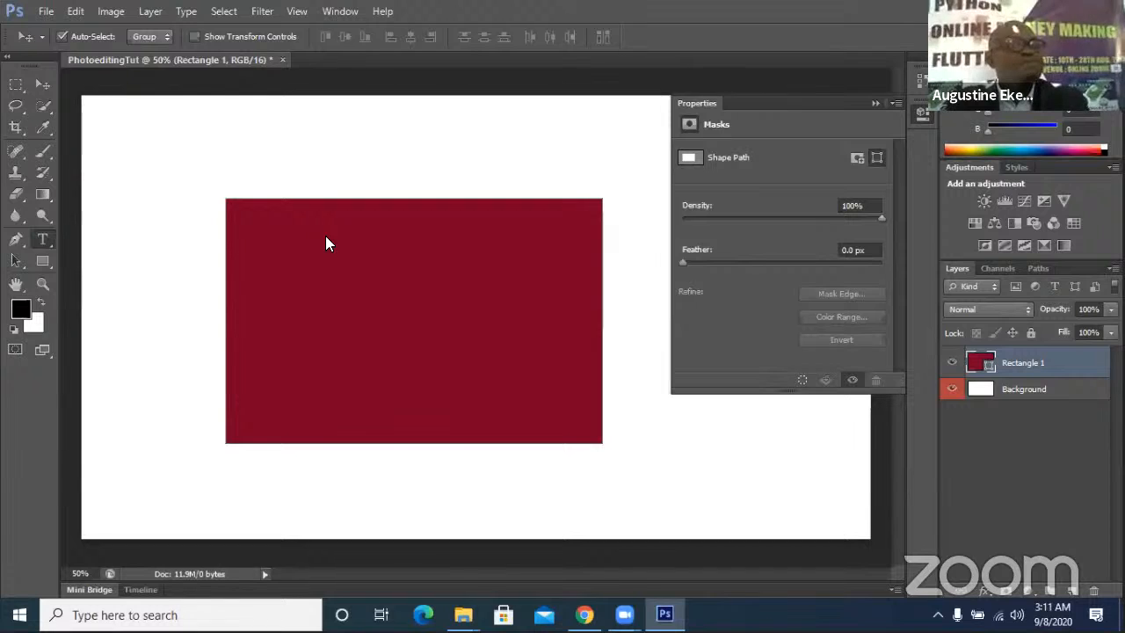
# Step: Start a text layer inside the dark red rectangle with the Type tool
pyautogui.press('t')
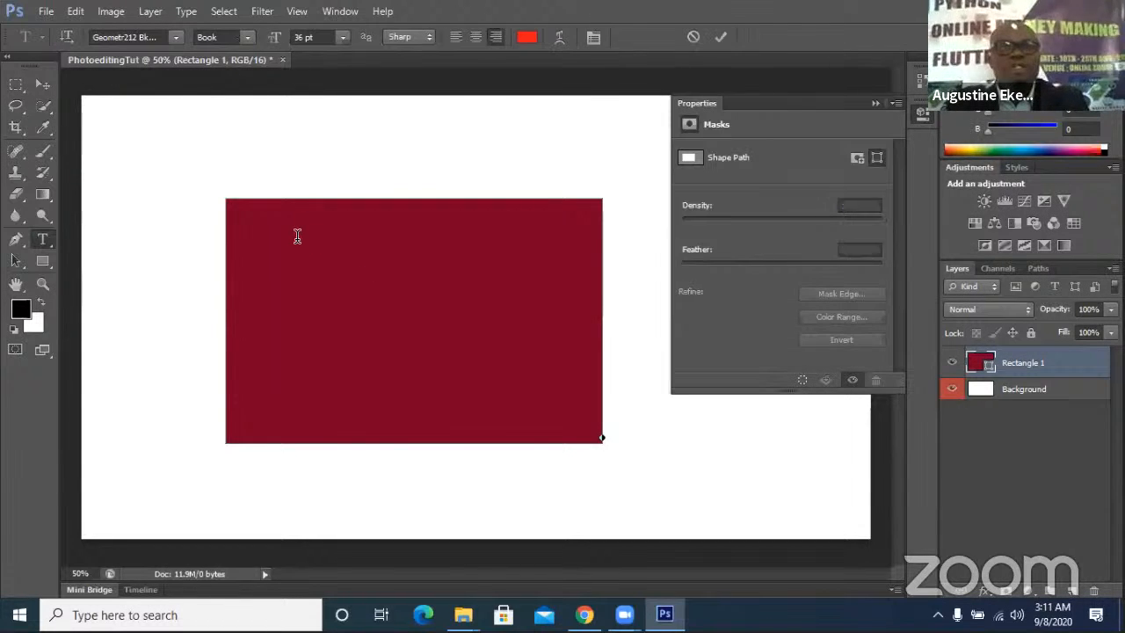
pyautogui.click(297, 233)
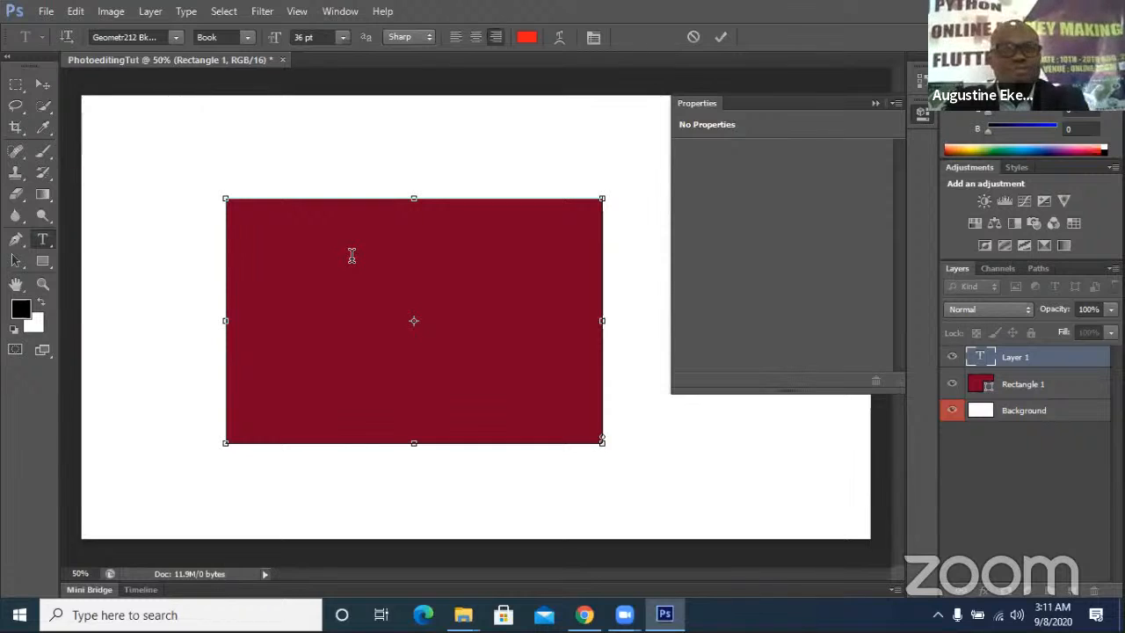